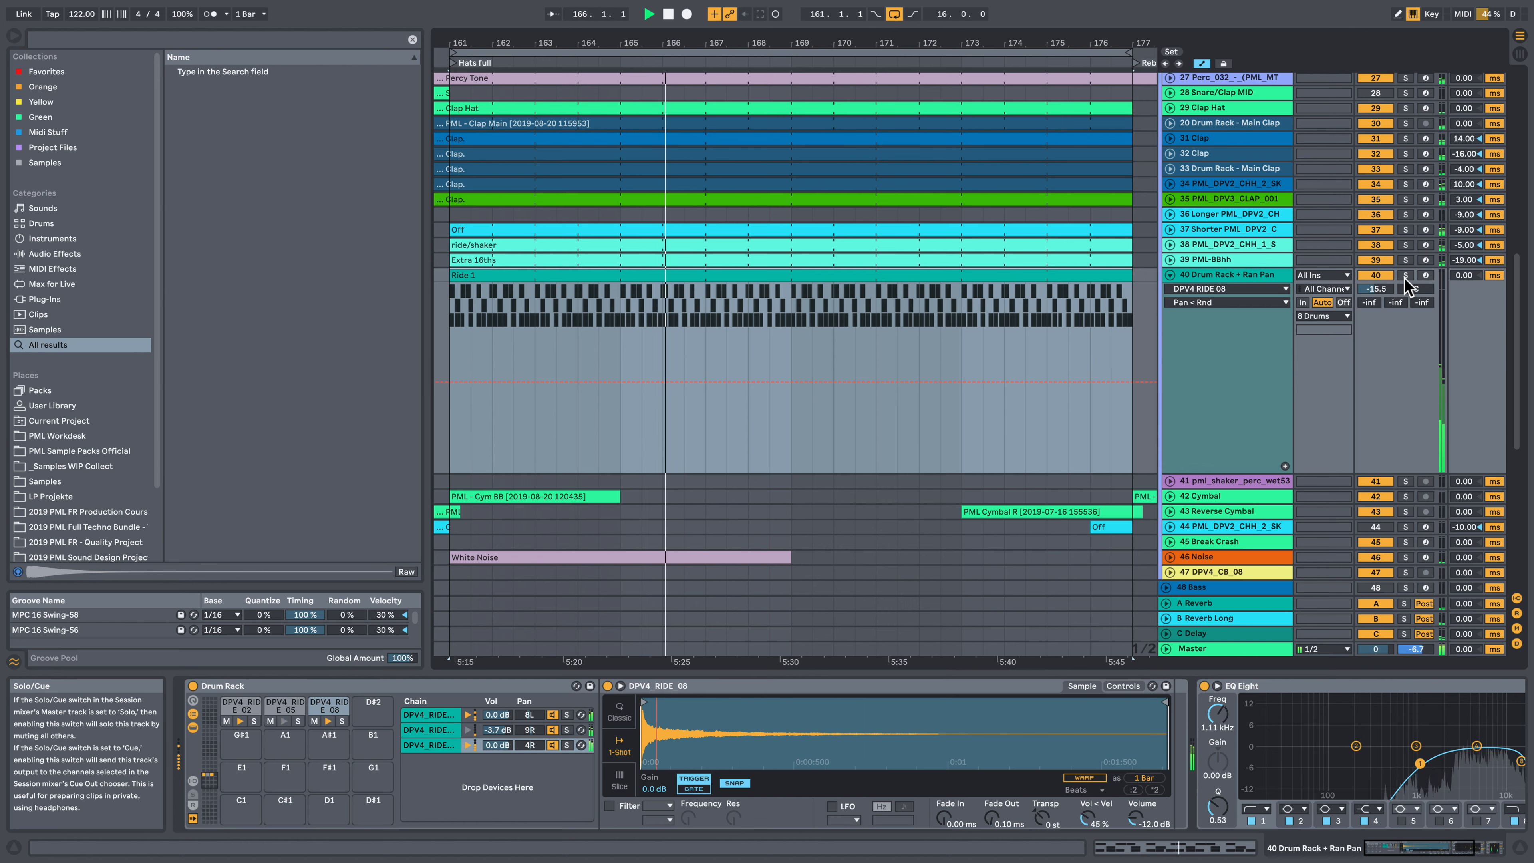
# Step: Solo the 40 Drum Rack + Ran Pan track and listen to the ride pattern on its own
pyautogui.click(1404, 278)
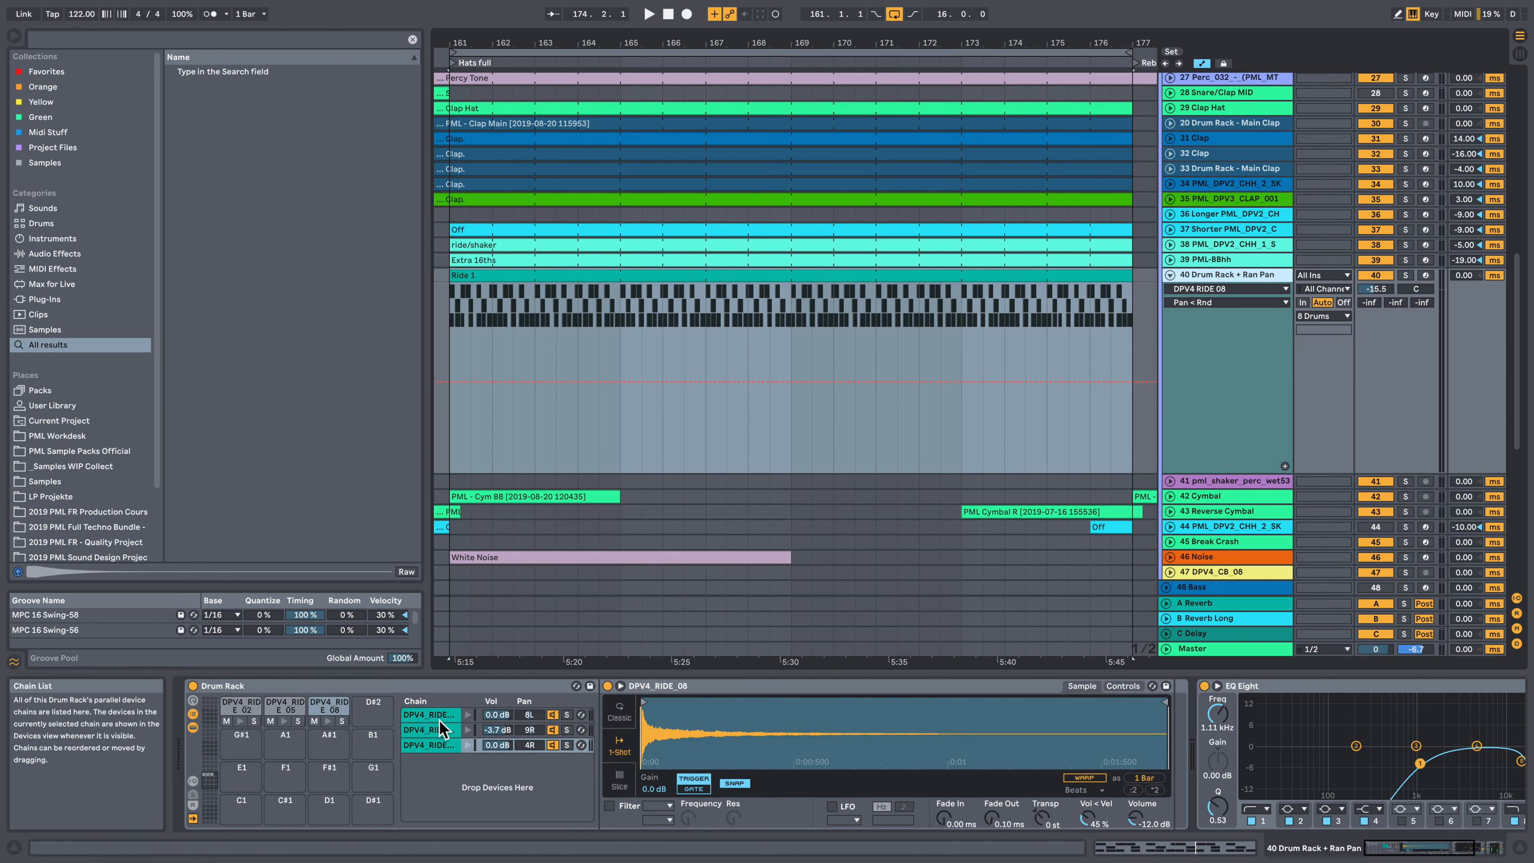
pyautogui.click(1406, 276)
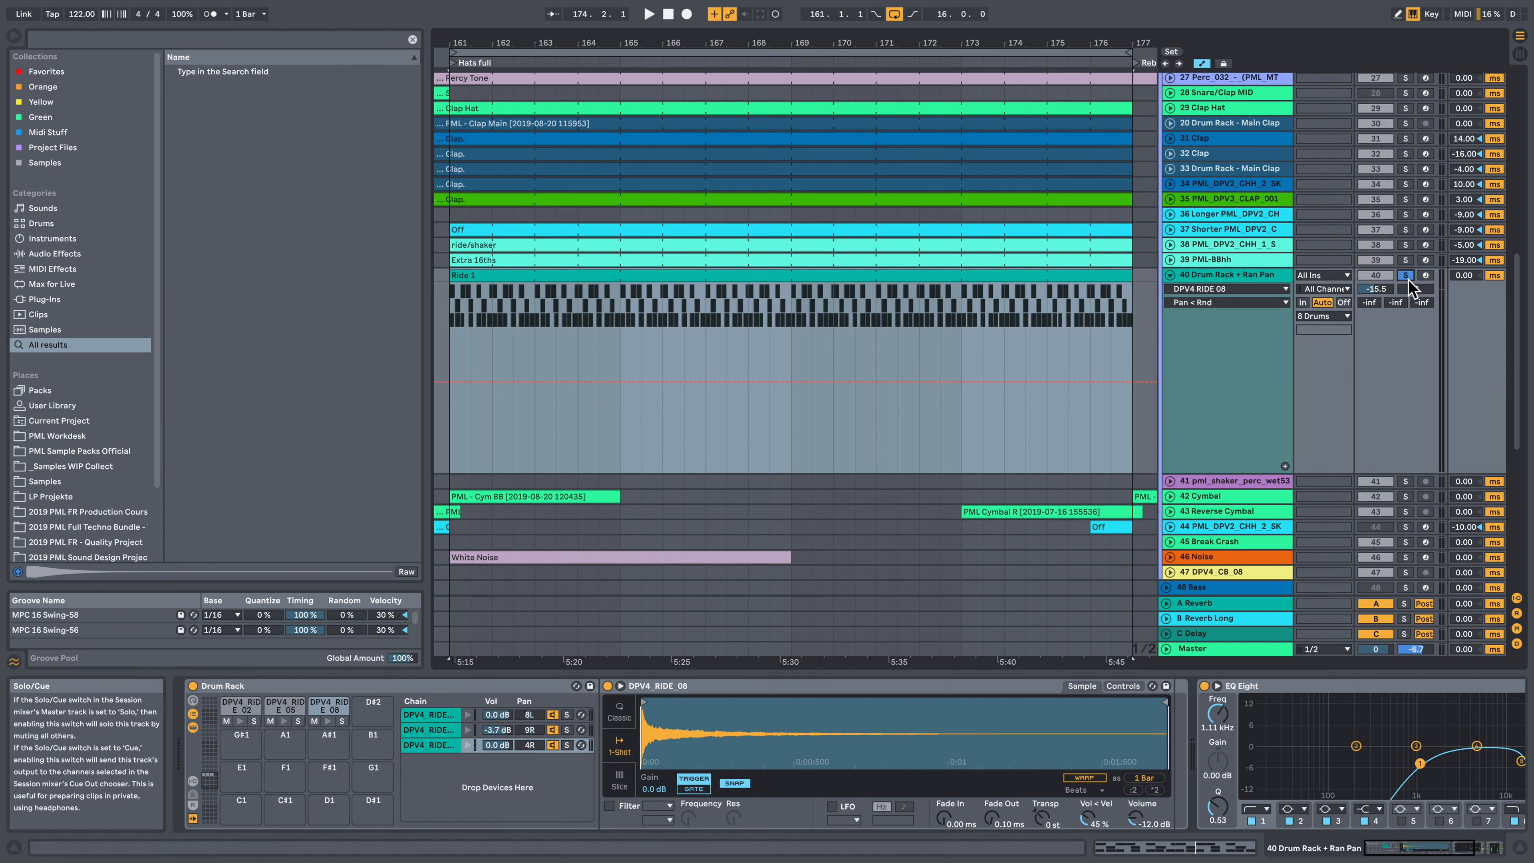
pyautogui.click(1231, 277)
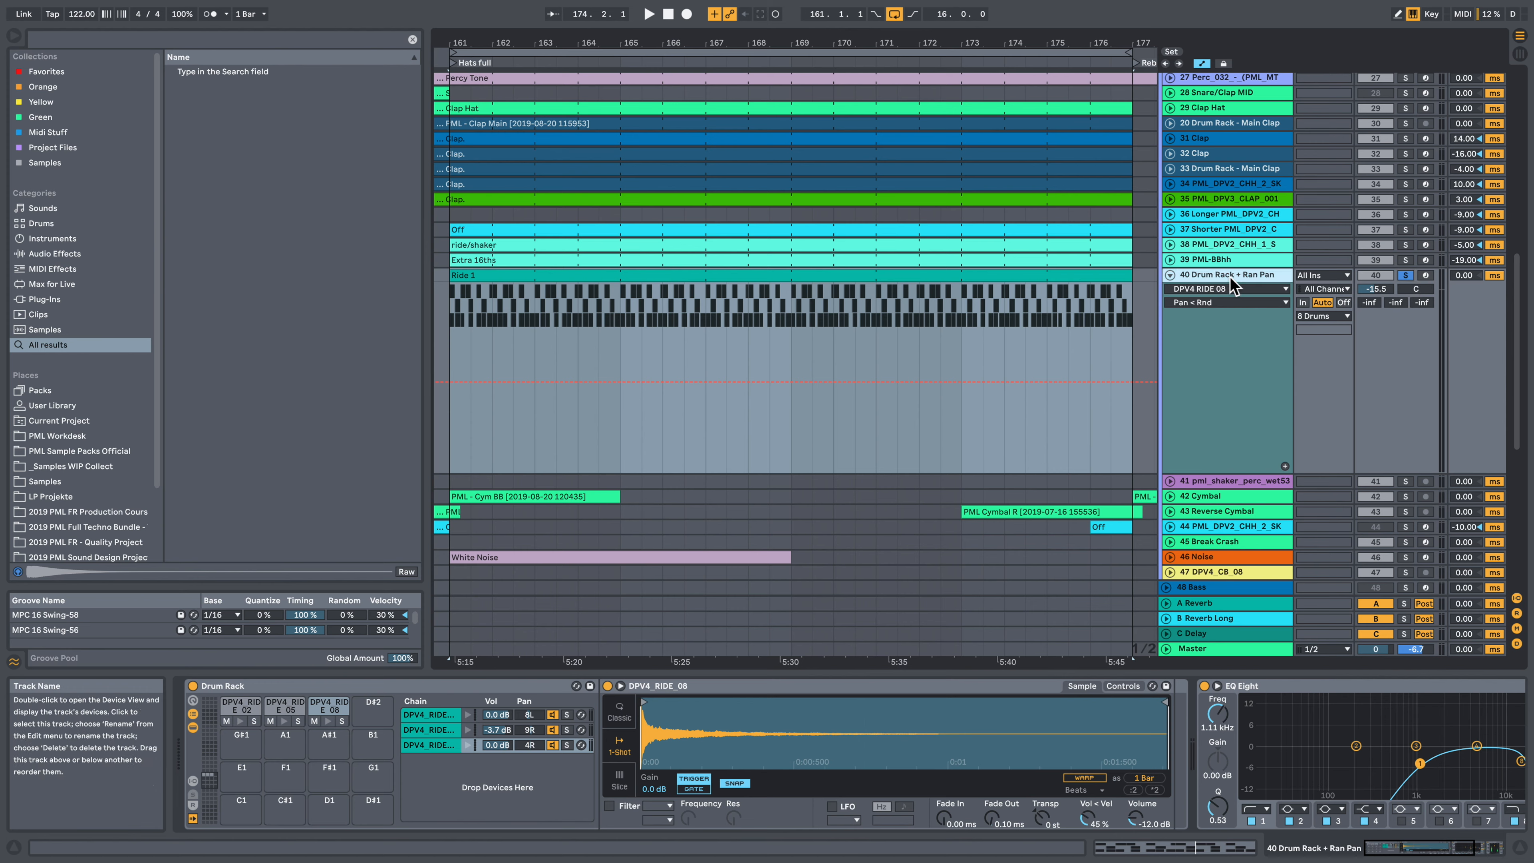
pyautogui.press('space')
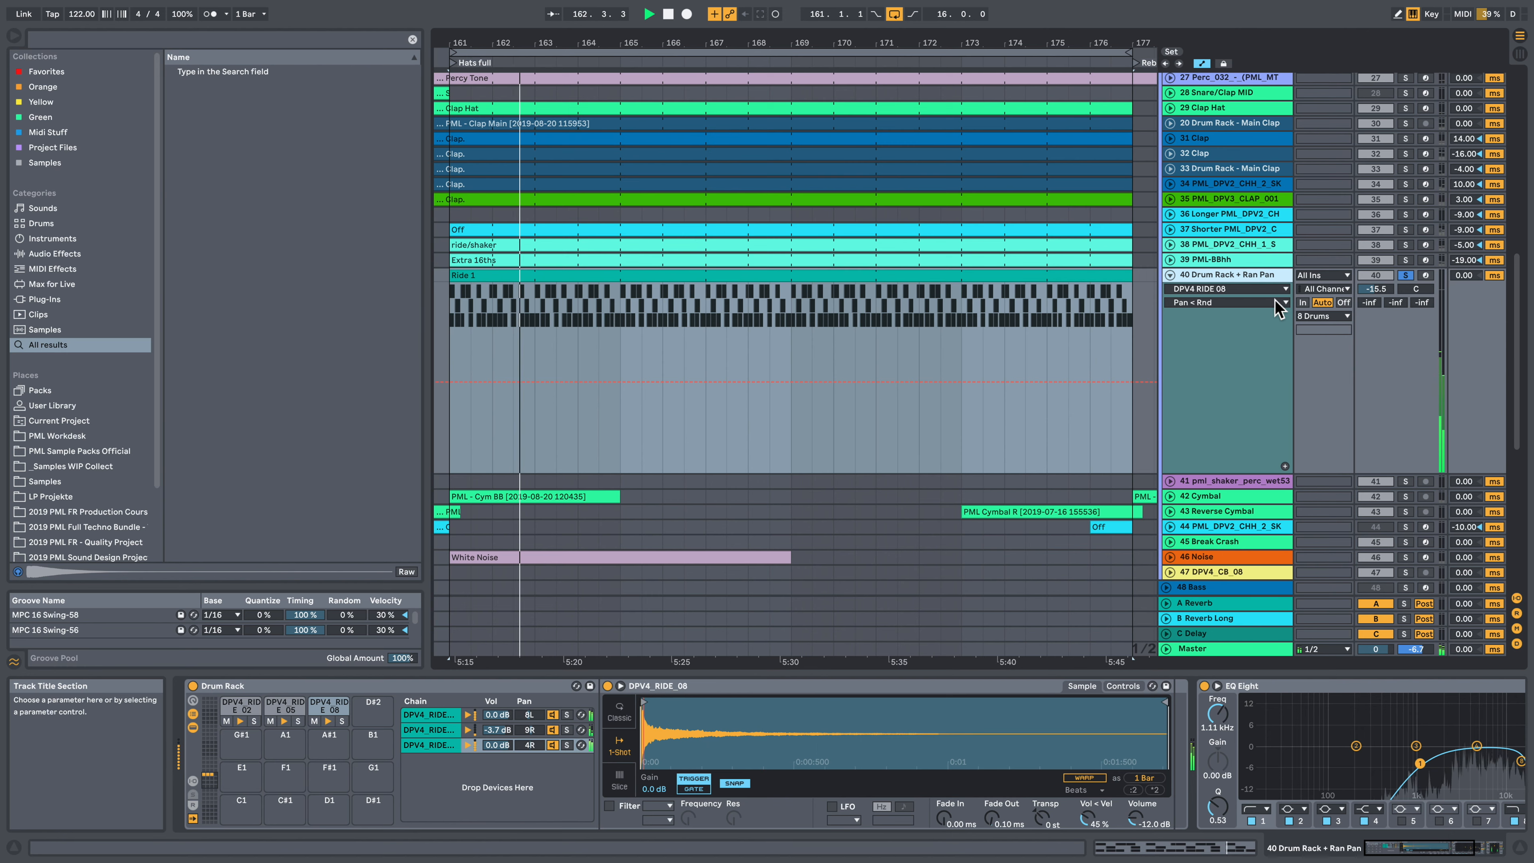
pyautogui.press('space')
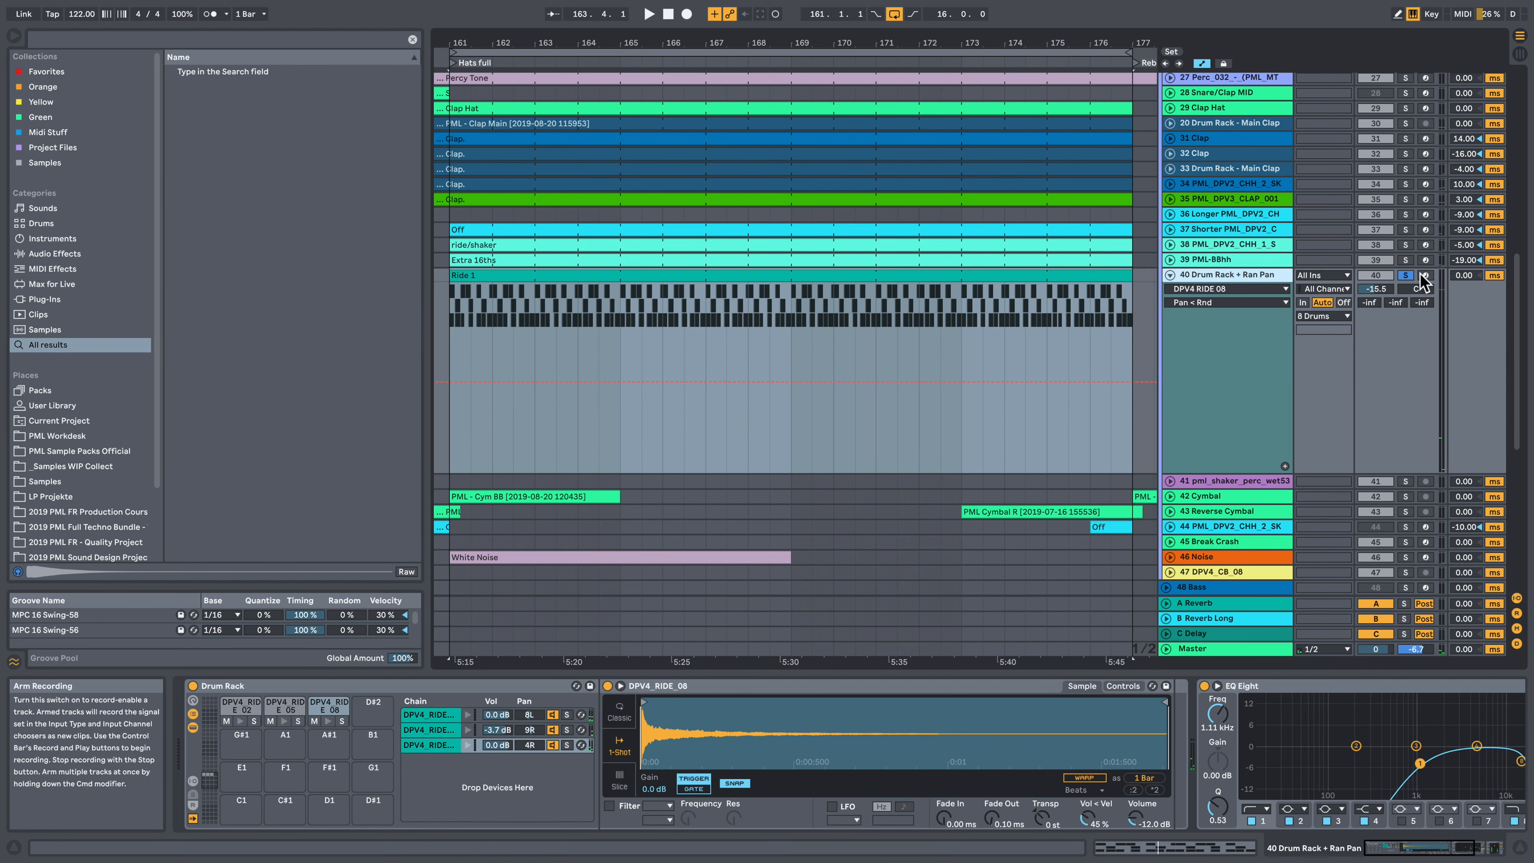
# Step: Unsolo the 40 Drum Rack + Ran Pan track and play it within the full mix
pyautogui.click(1407, 275)
pyautogui.click(1407, 275)
pyautogui.press('space')
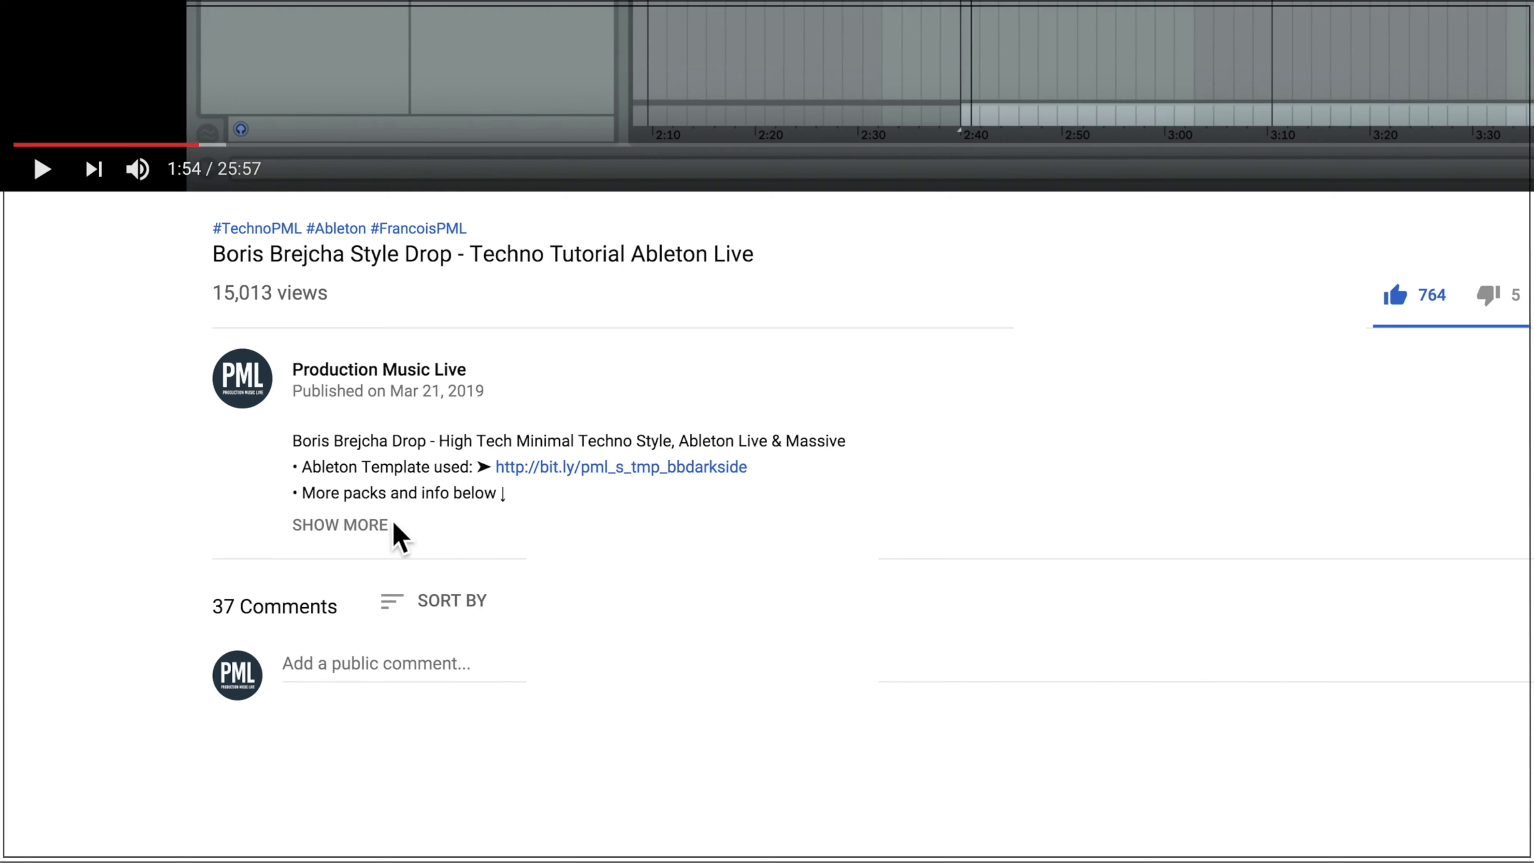
# Step: Switch to the Boris Brejcha Style Drop video on YouTube and expand its description to view the sample pack links
pyautogui.click(342, 521)
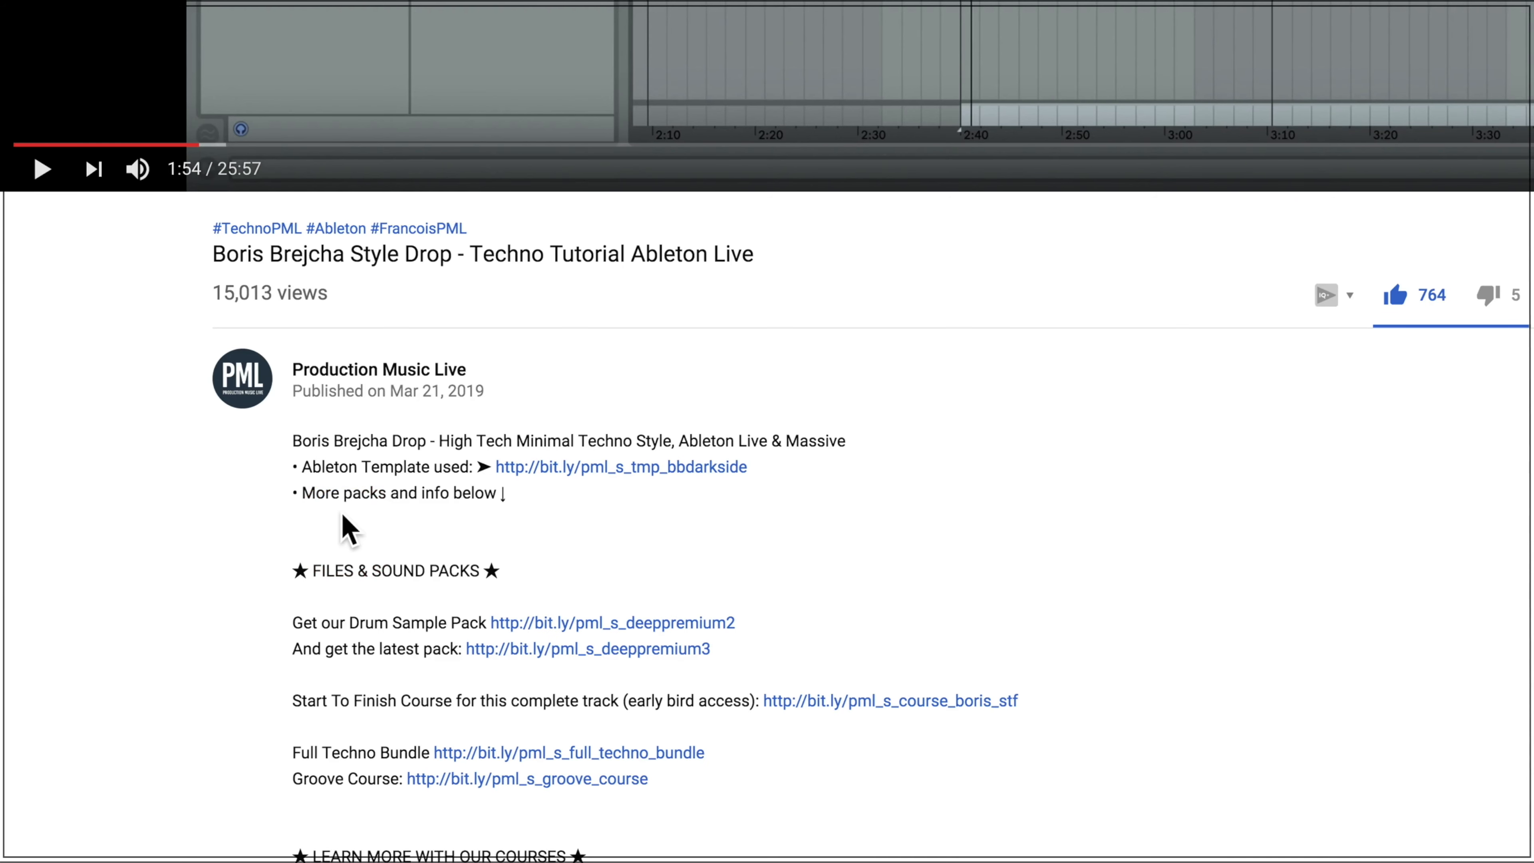
pyautogui.scroll(-5, 366, 520)
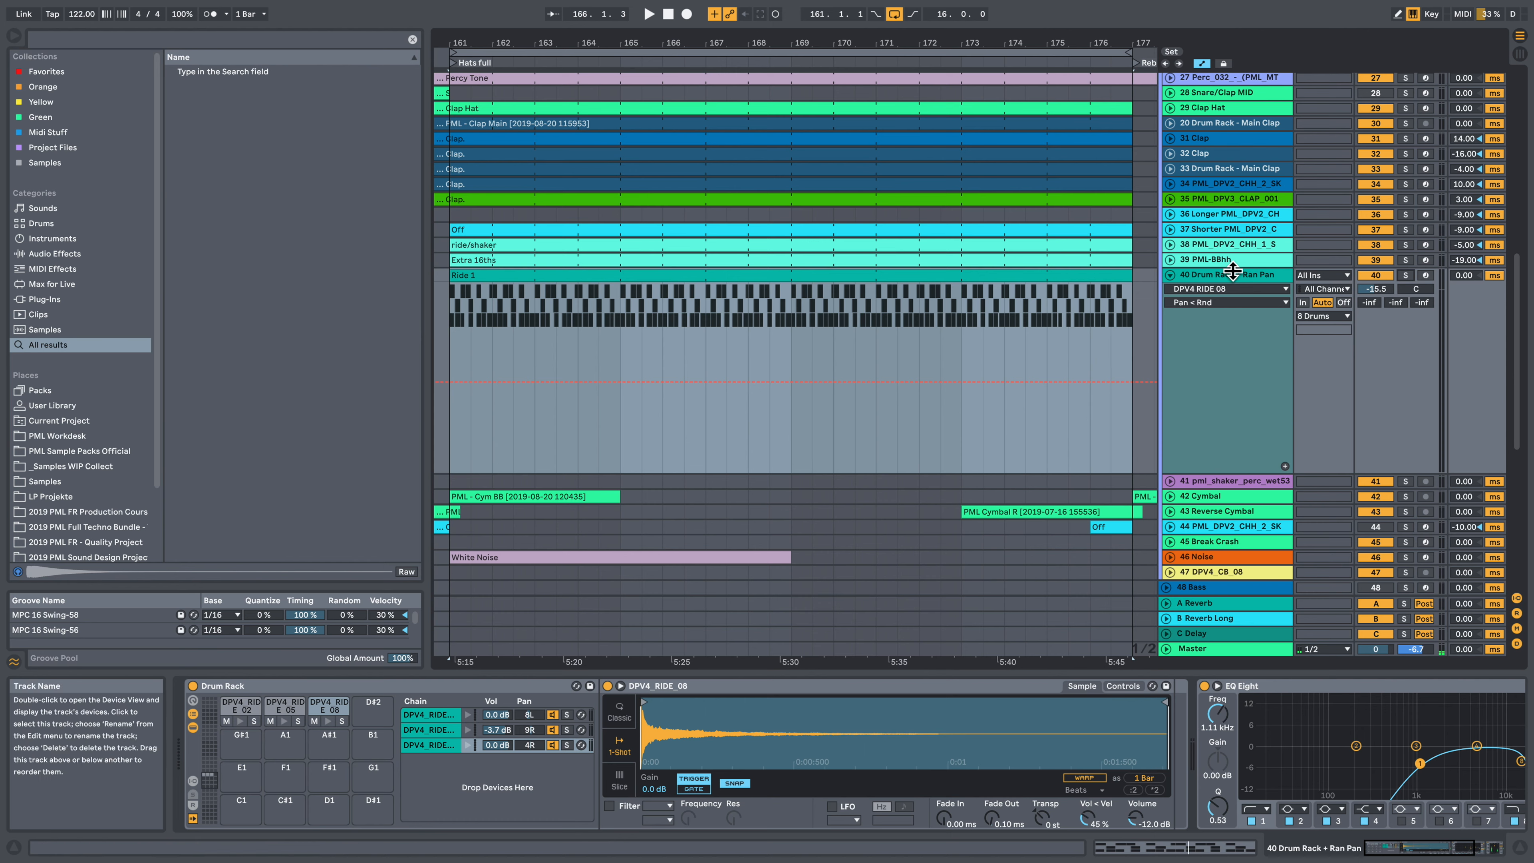
# Step: Switch to Ableton Live, solo the 40 Drum Rack + Ran Pan track and select its DPV4_RIDE_05 chain
pyautogui.click(1406, 275)
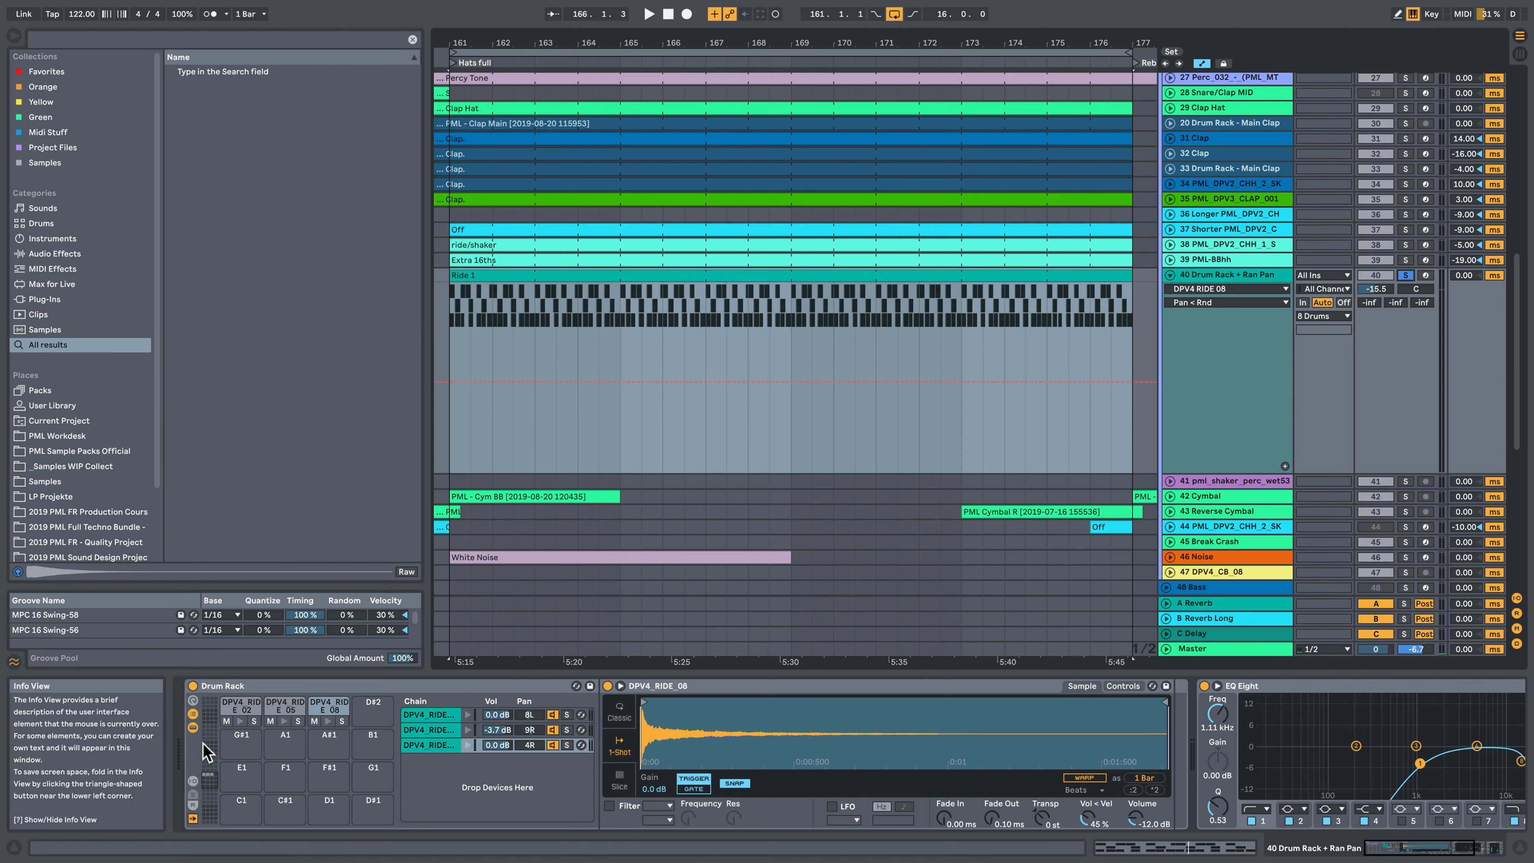
pyautogui.click(435, 717)
pyautogui.click(438, 728)
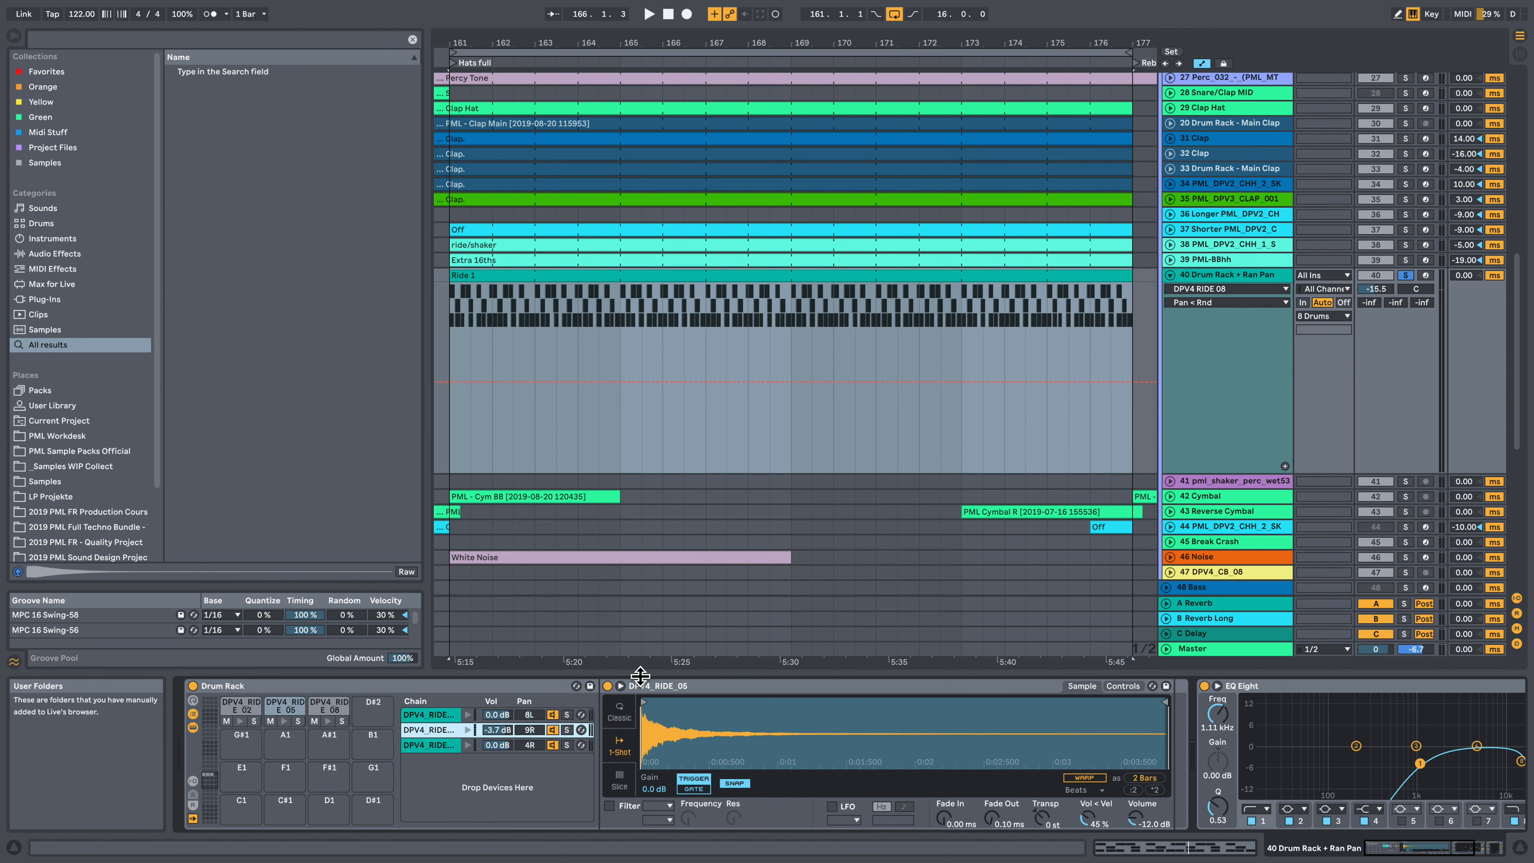
# Step: Locate the PML Deep Premium Vol. 4 pack in the PML Sample Packs Official folder
pyautogui.click(118, 453)
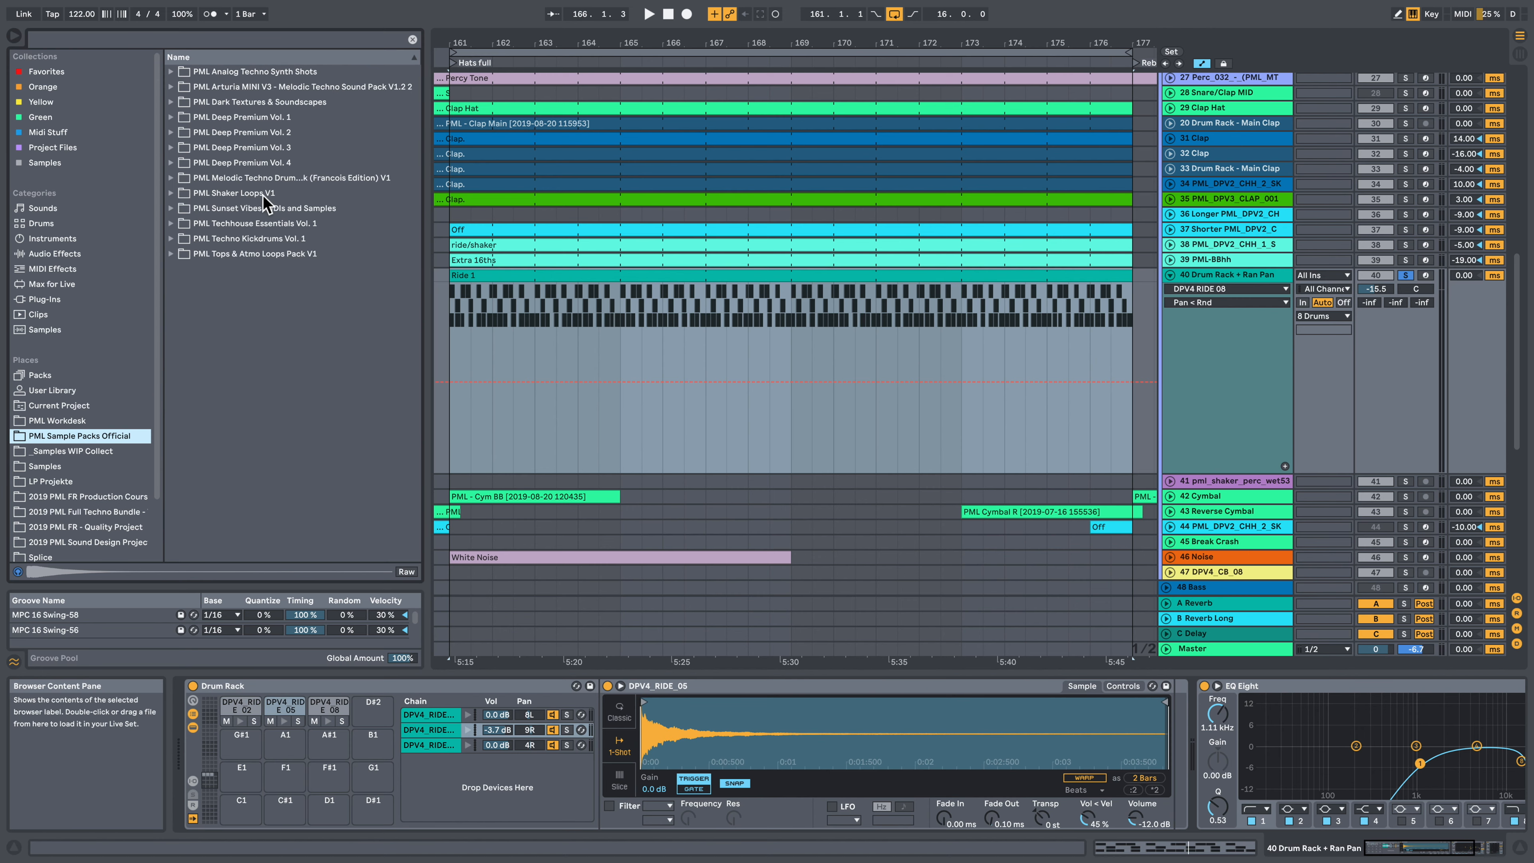
pyautogui.click(287, 166)
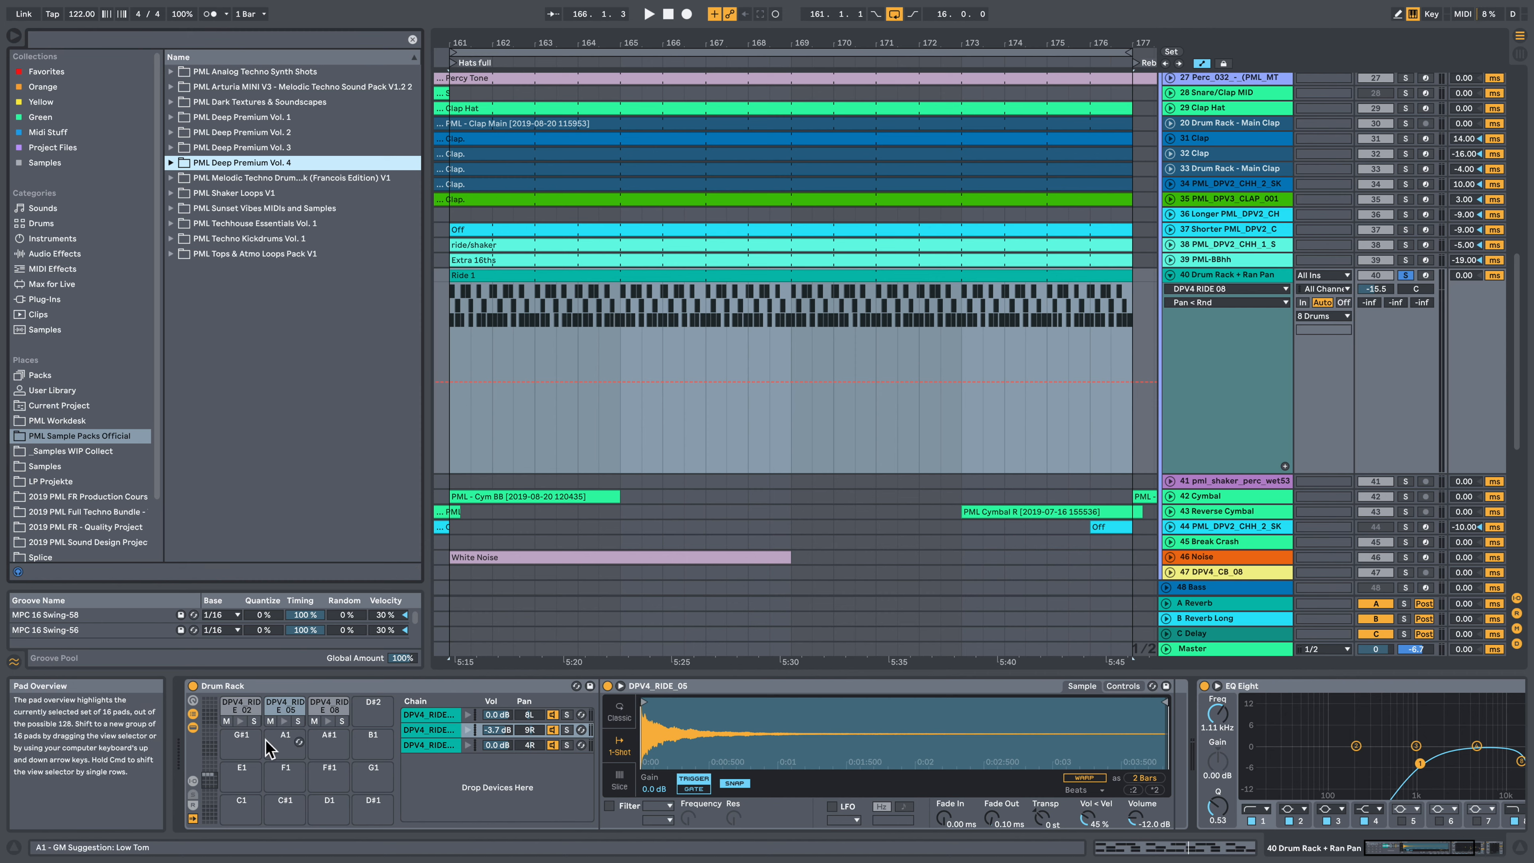
# Step: Preview the DPV4_RIDE_02, DPV4_RIDE_05 and DPV4_RIDE_08 pads of the Drum Rack one after another
pyautogui.click(240, 723)
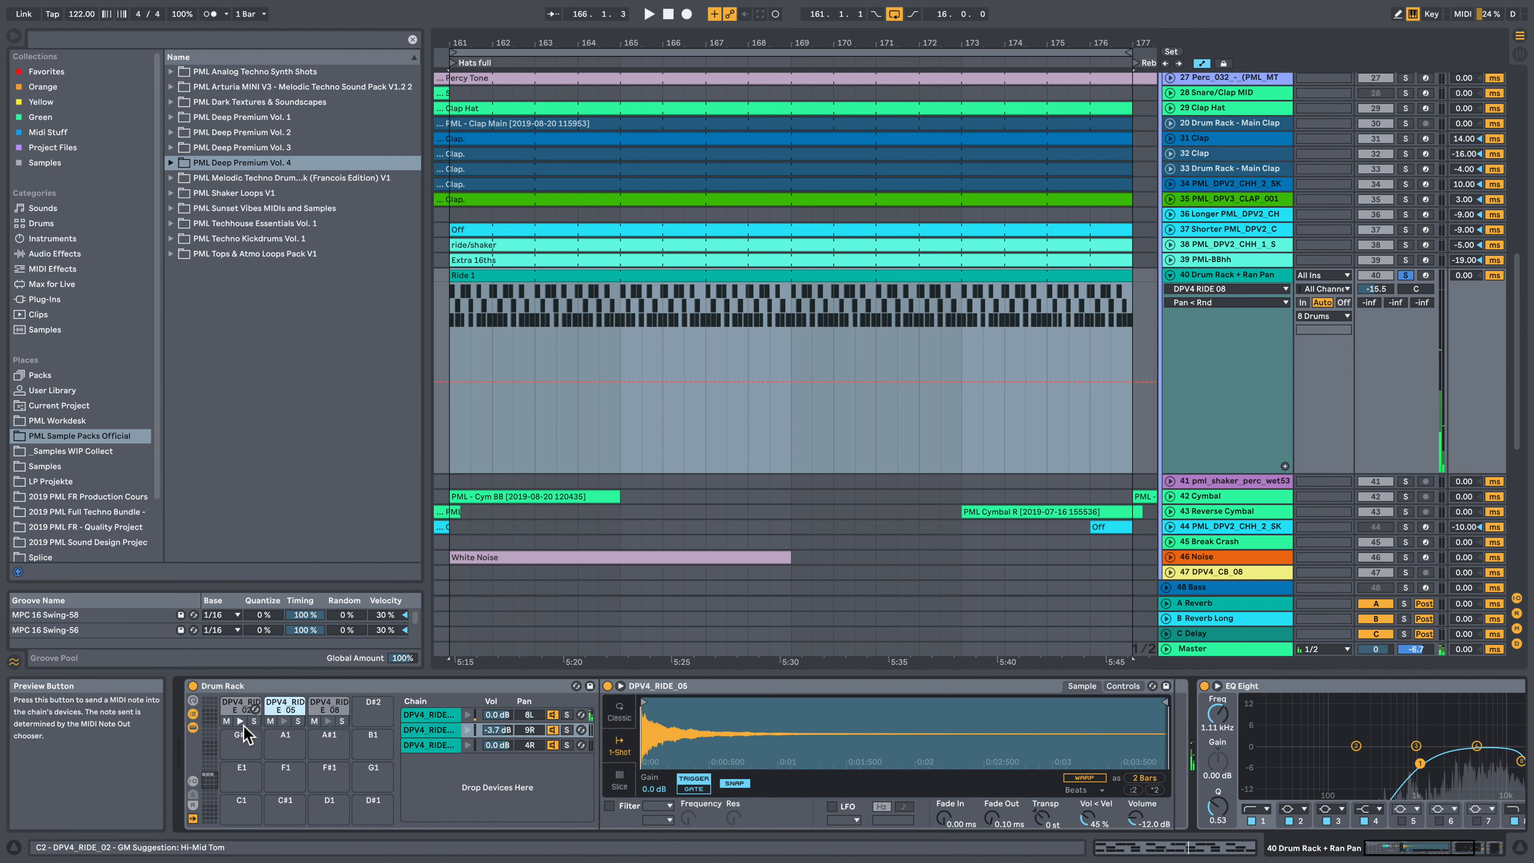
pyautogui.click(286, 722)
pyautogui.click(286, 723)
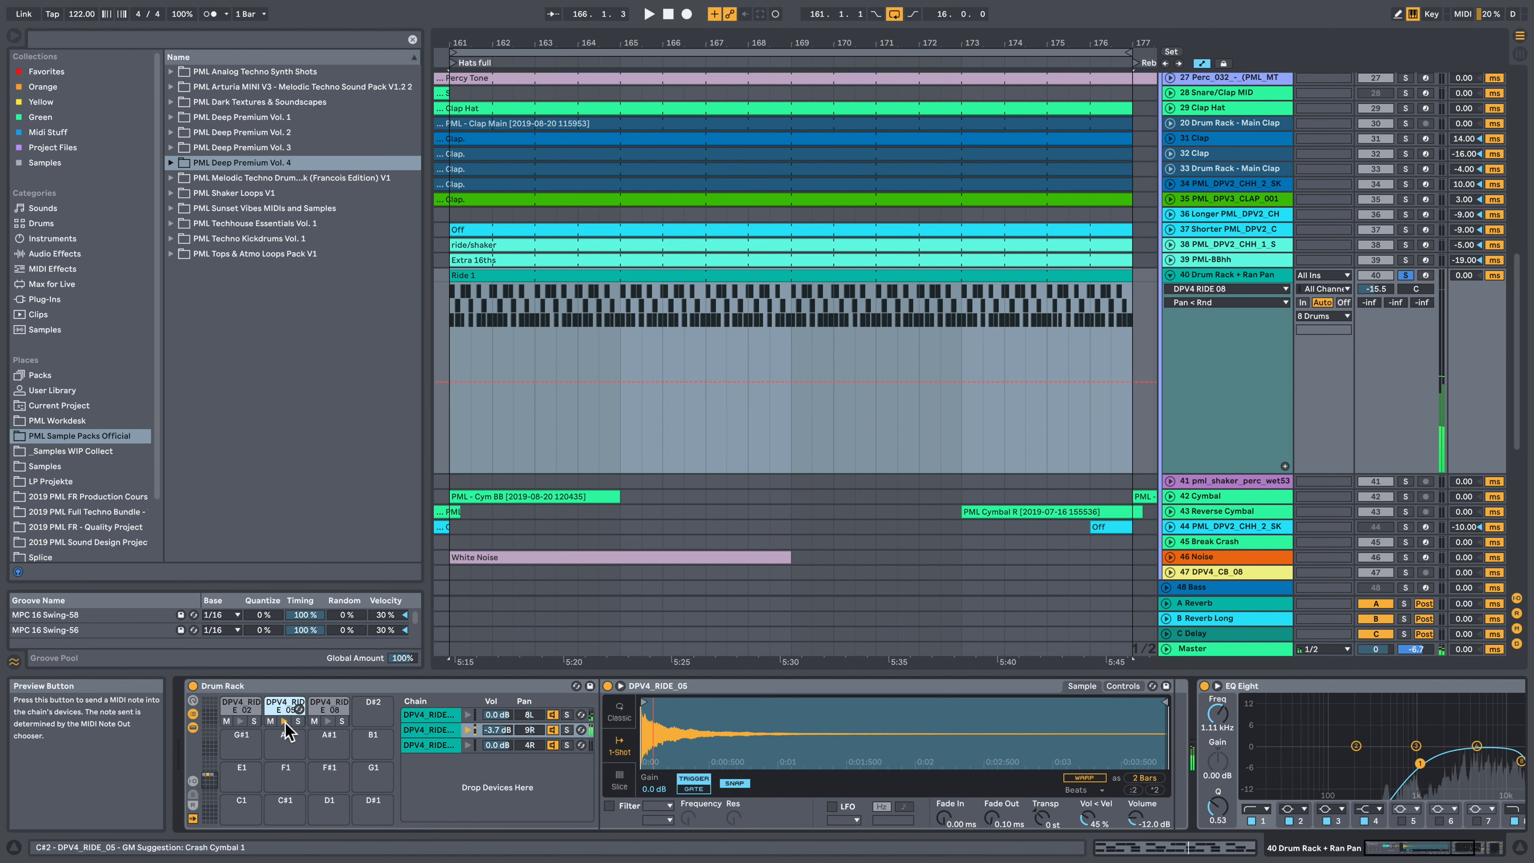
pyautogui.click(328, 723)
pyautogui.click(329, 723)
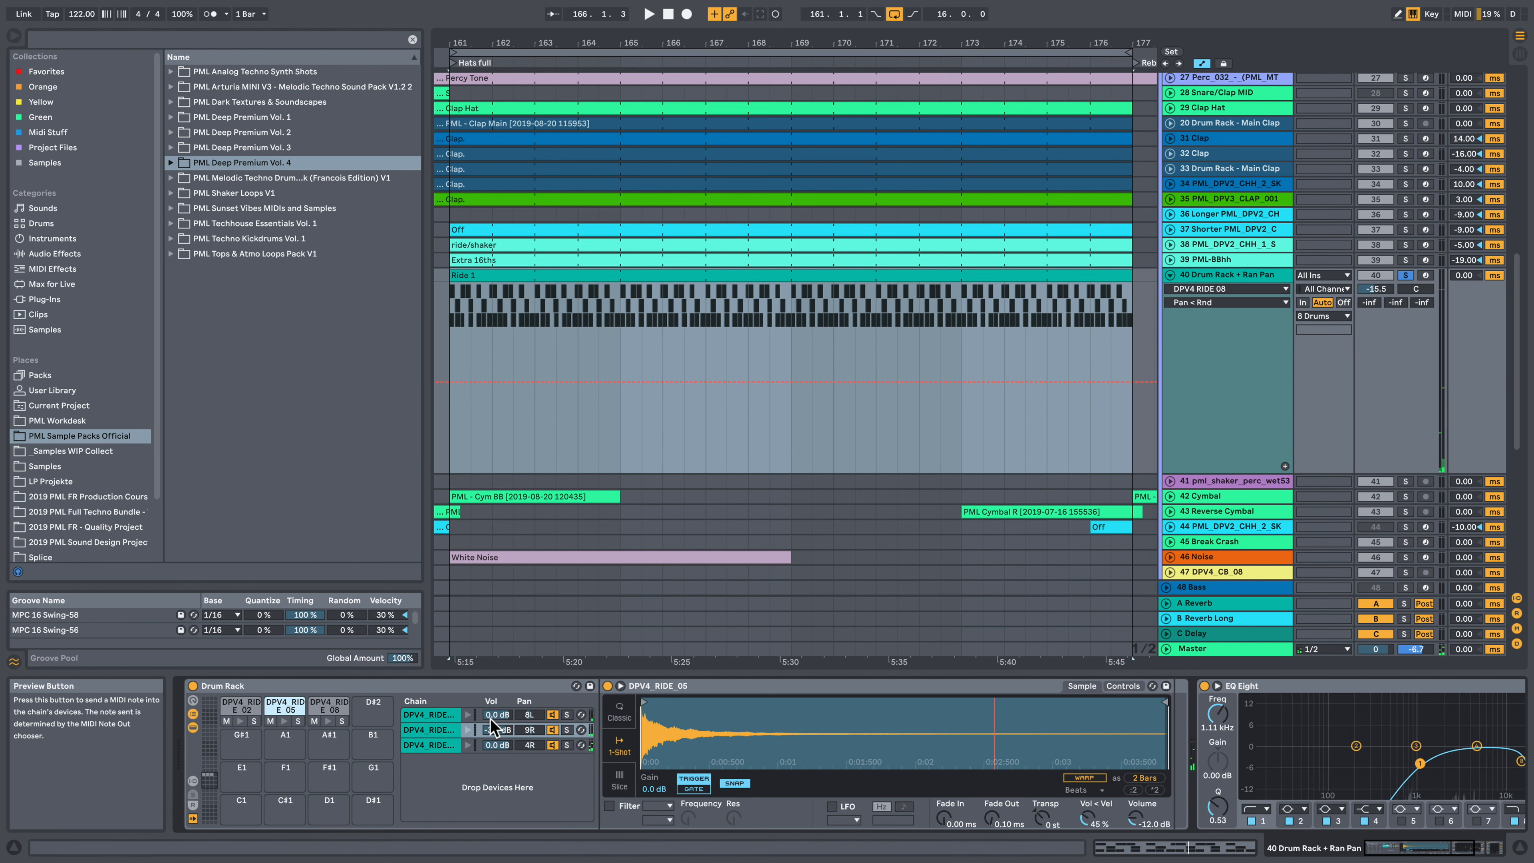
# Step: Open the Ride 1 clip in an enlarged note editor and examine its ride notes and velocities
pyautogui.doubleClick(668, 279)
pyautogui.moveTo(482, 783); pyautogui.dragTo(500, 380)
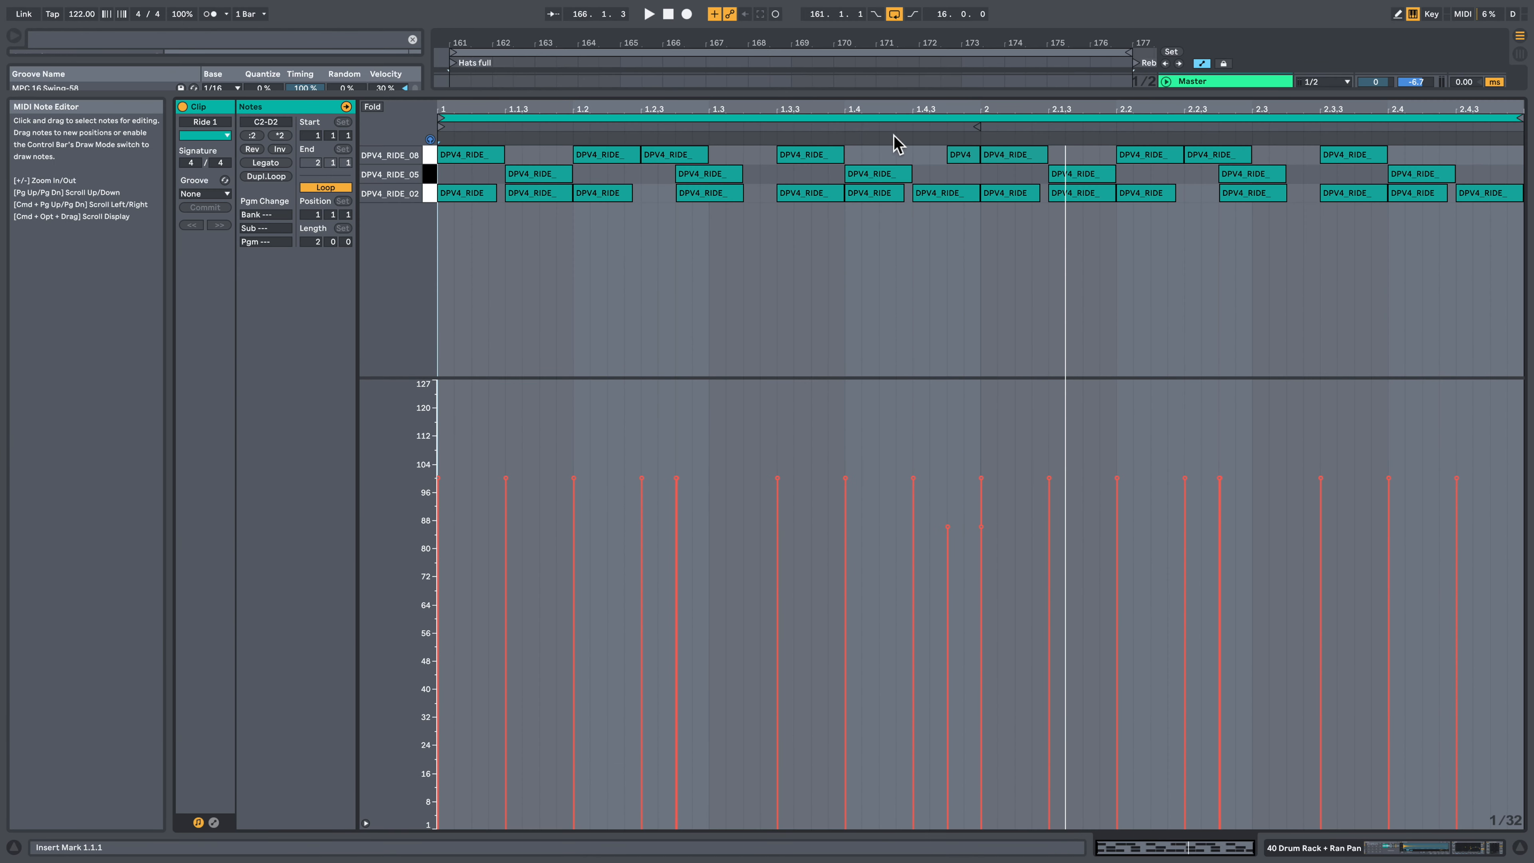
pyautogui.click(442, 169)
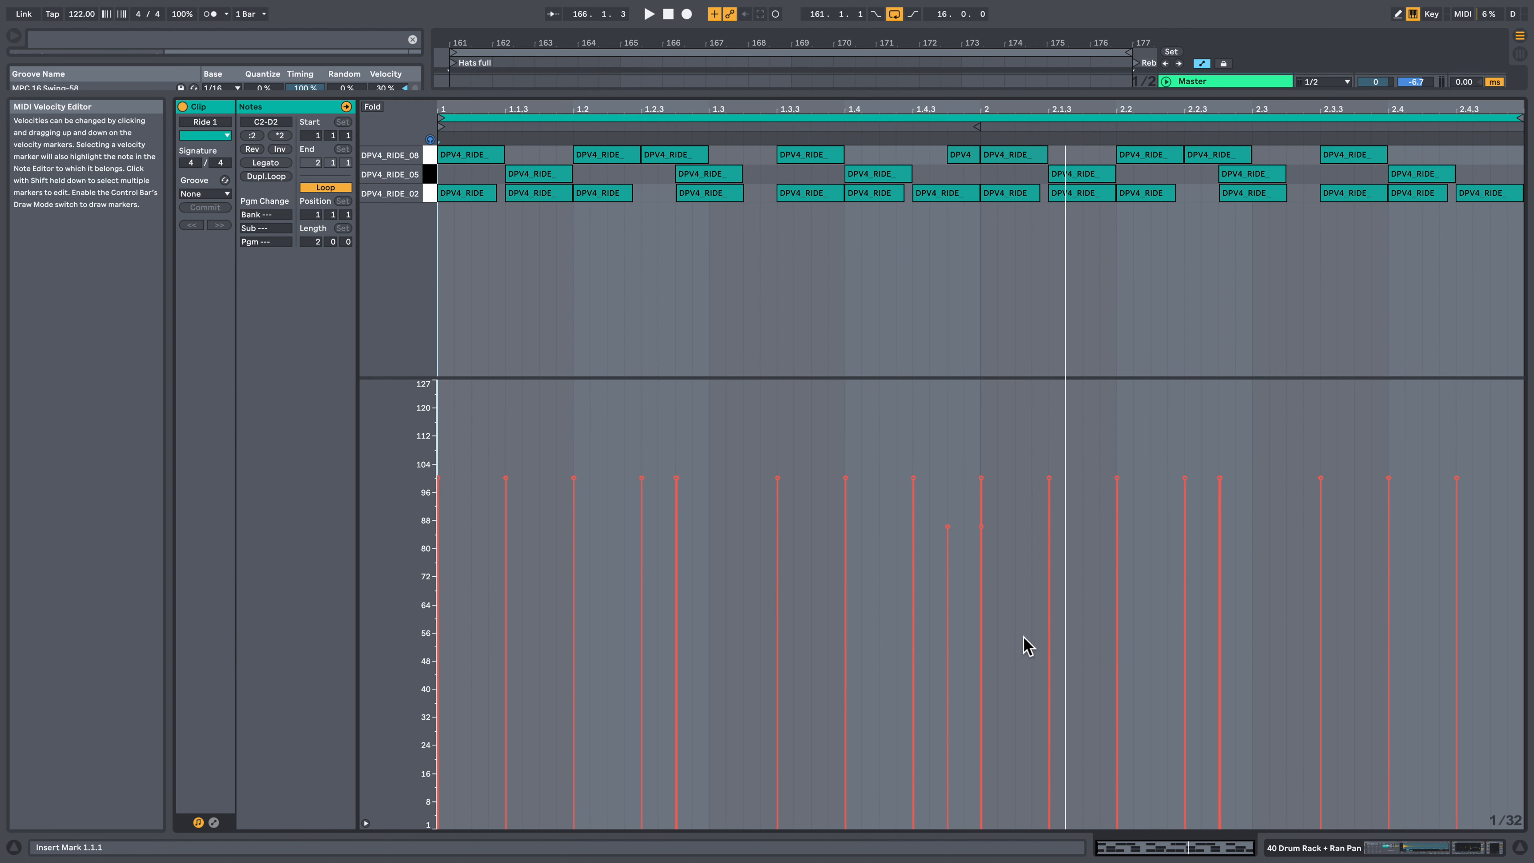
# Step: Return to the track's devices, show the control parameters of DPV4_RIDE_02 and select its Ran>Pan value
pyautogui.click(1428, 848)
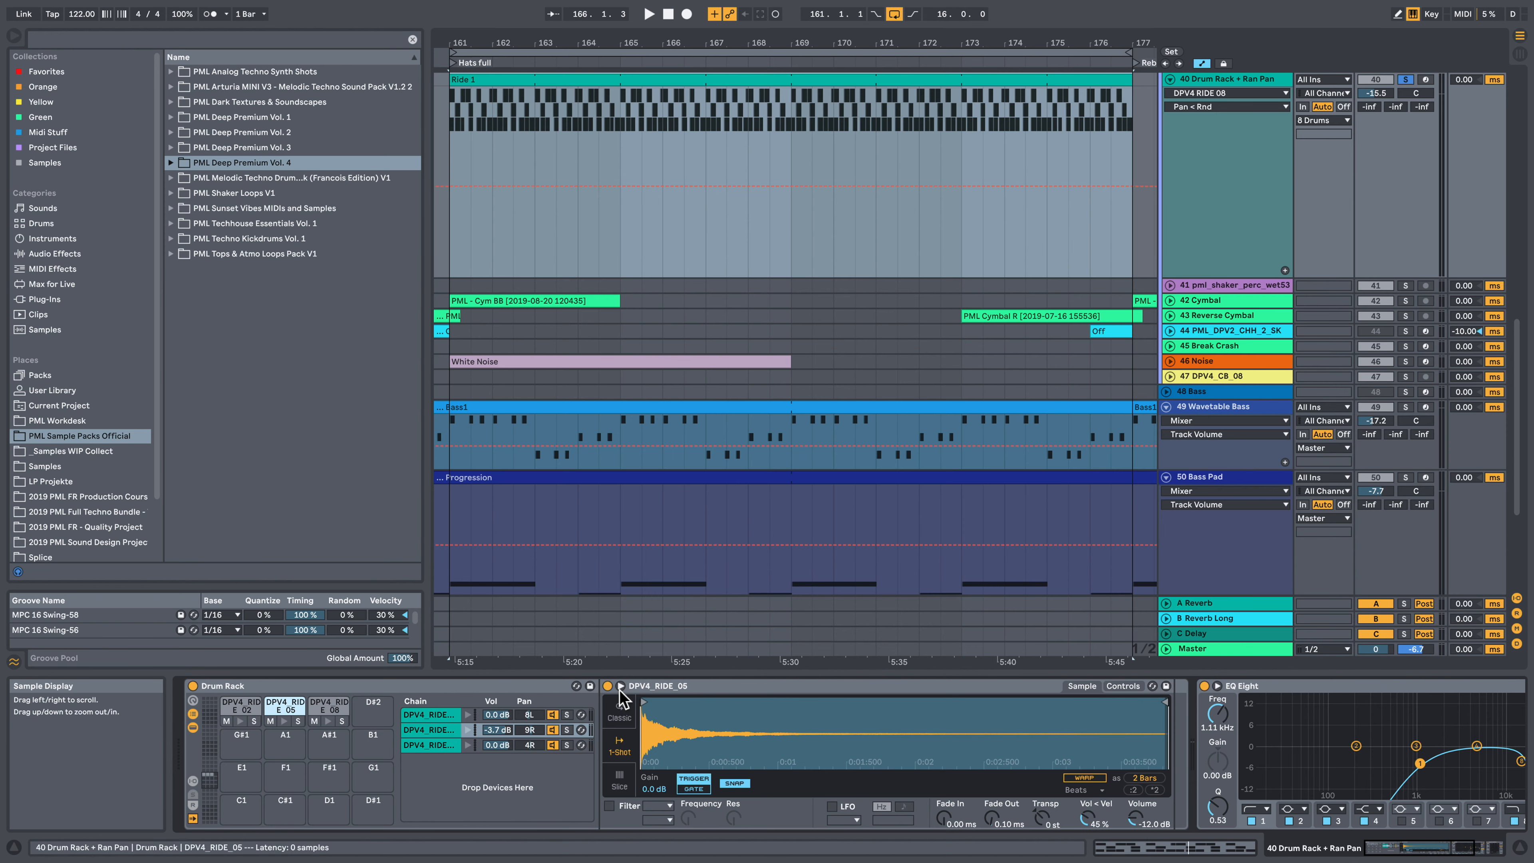
pyautogui.click(435, 715)
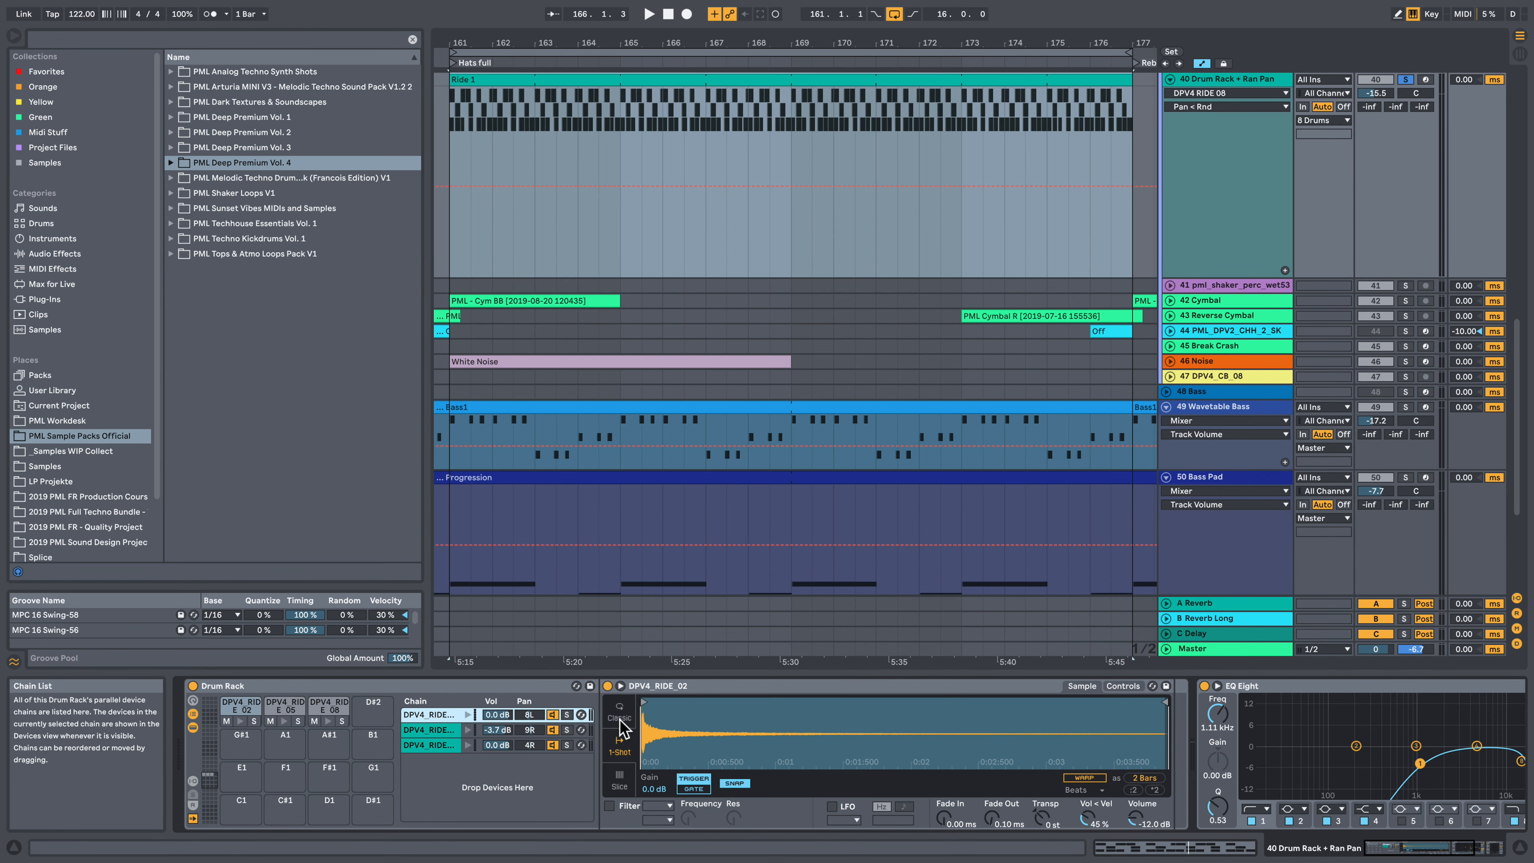
pyautogui.click(681, 689)
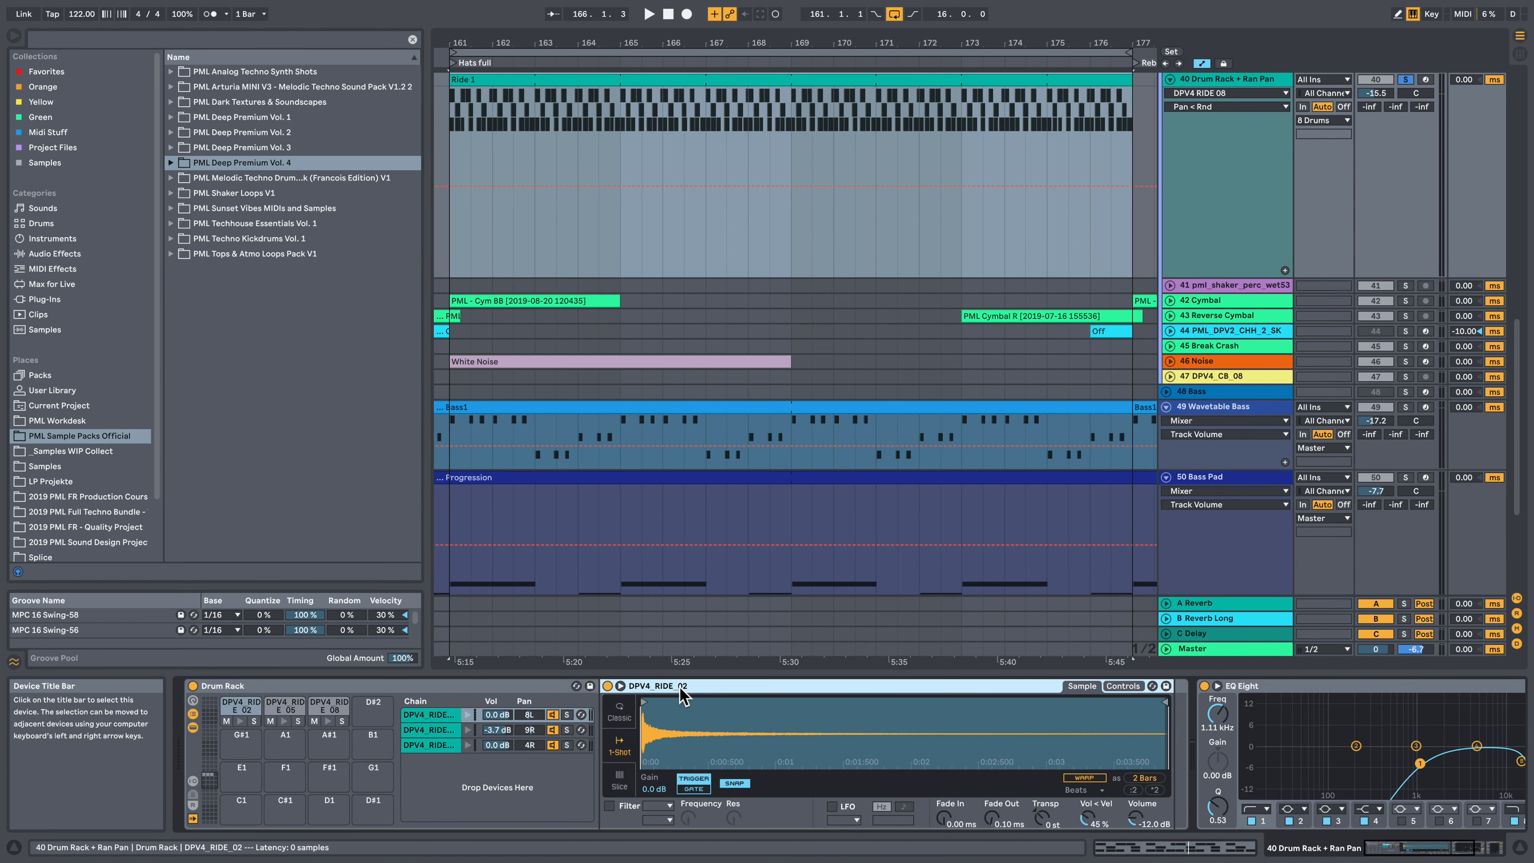
pyautogui.click(1123, 686)
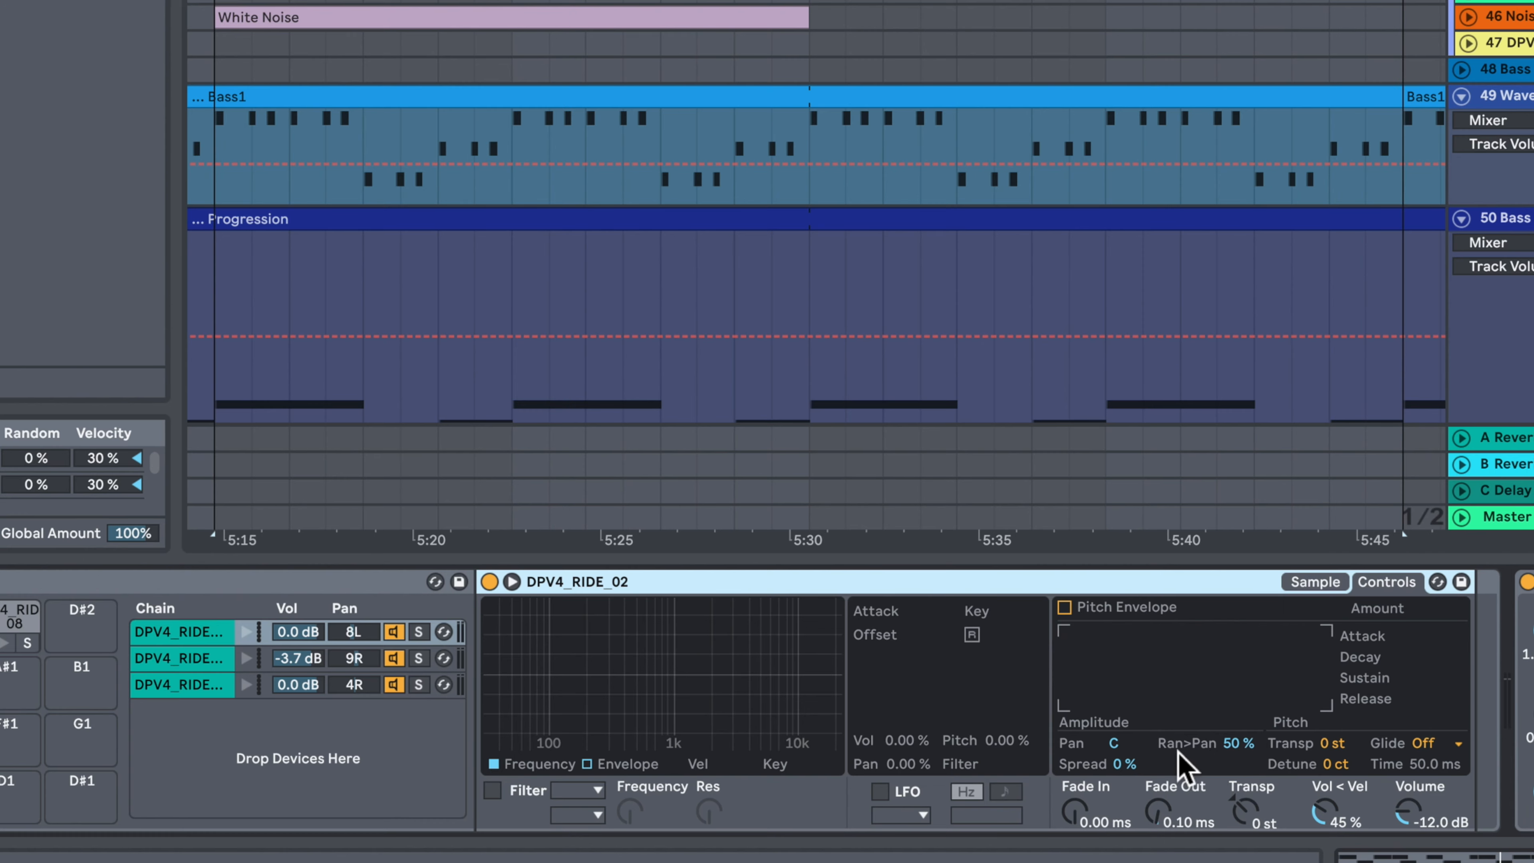
pyautogui.click(1249, 751)
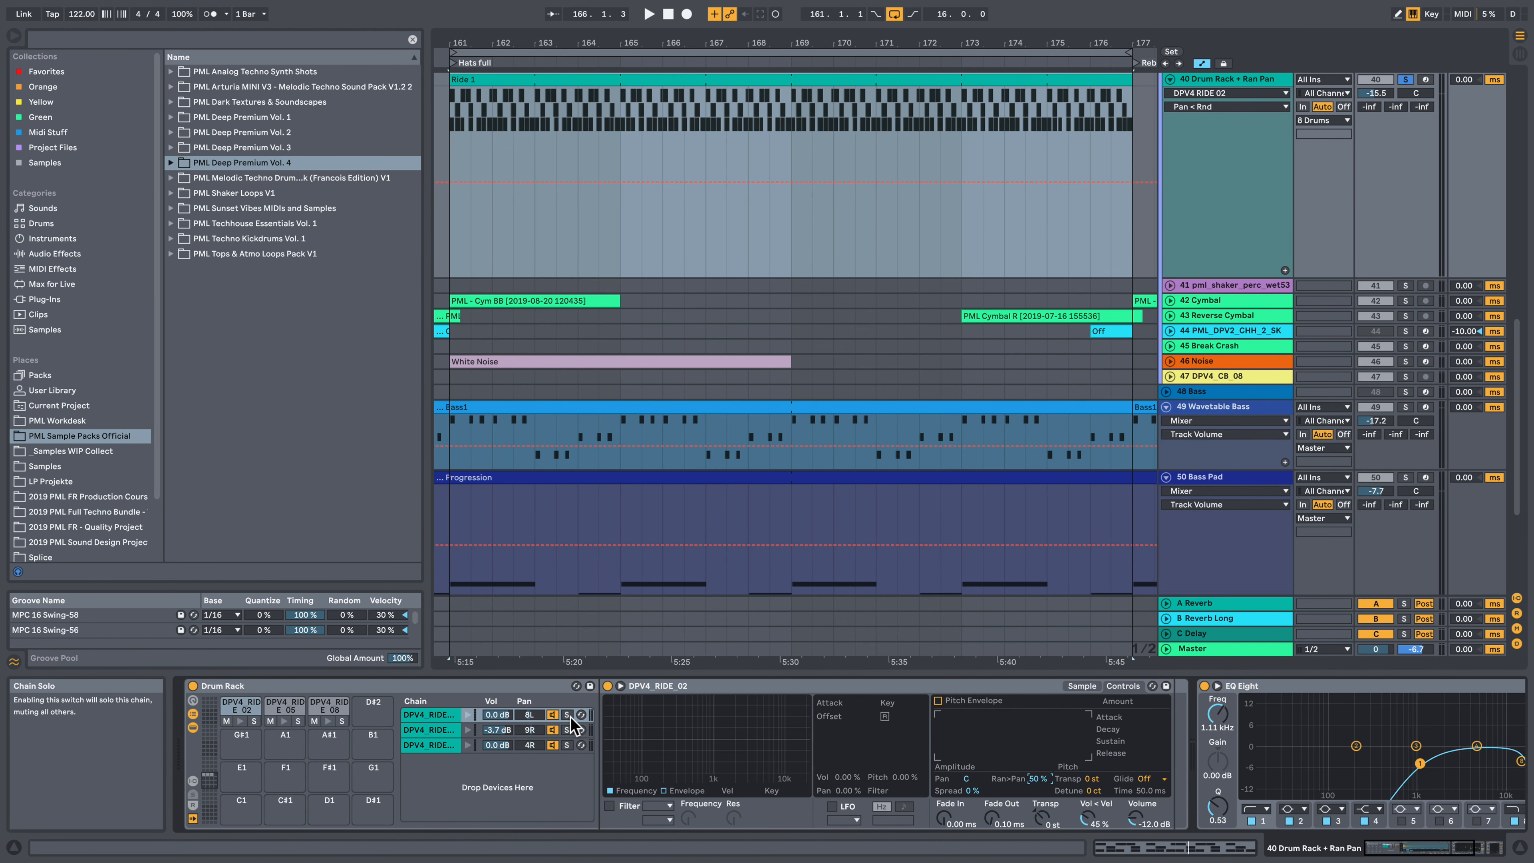
# Step: Solo the DPV4_RIDE_02 chain in the Drum Rack and listen to its random panning
pyautogui.click(568, 716)
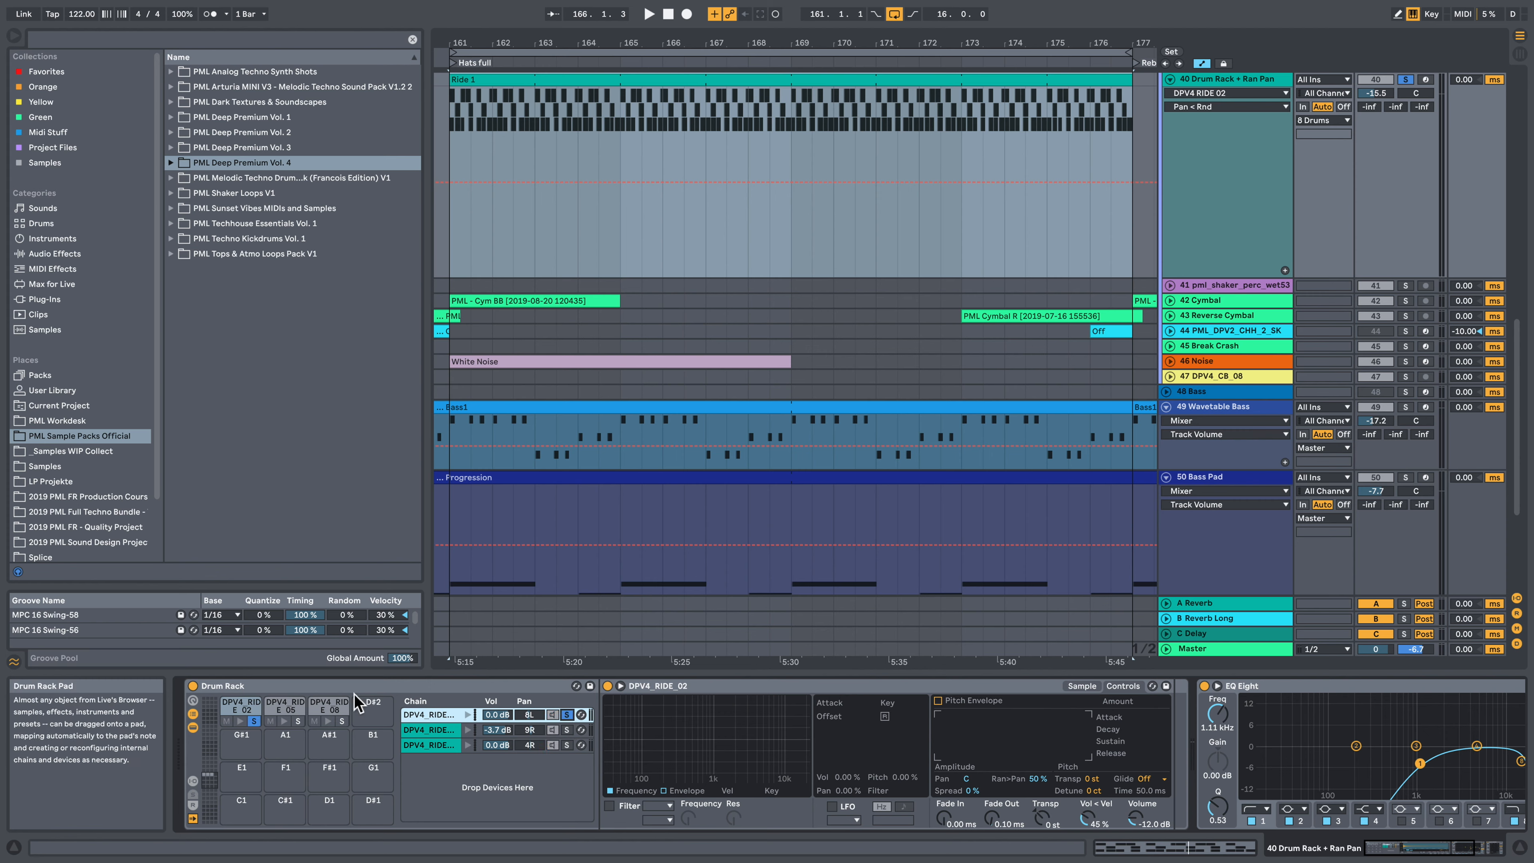
pyautogui.press('space')
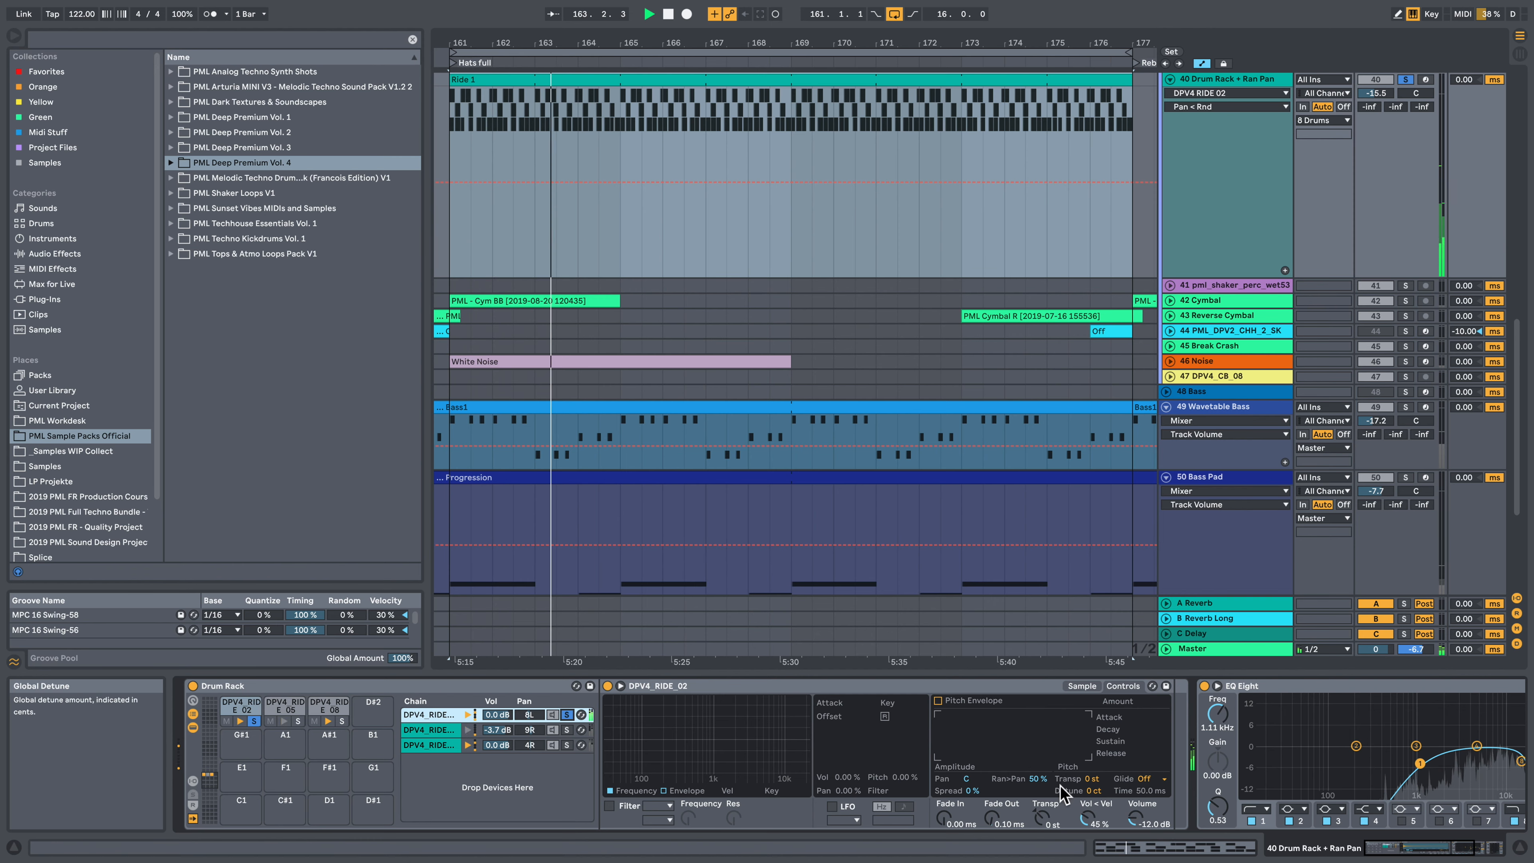
pyautogui.press('space')
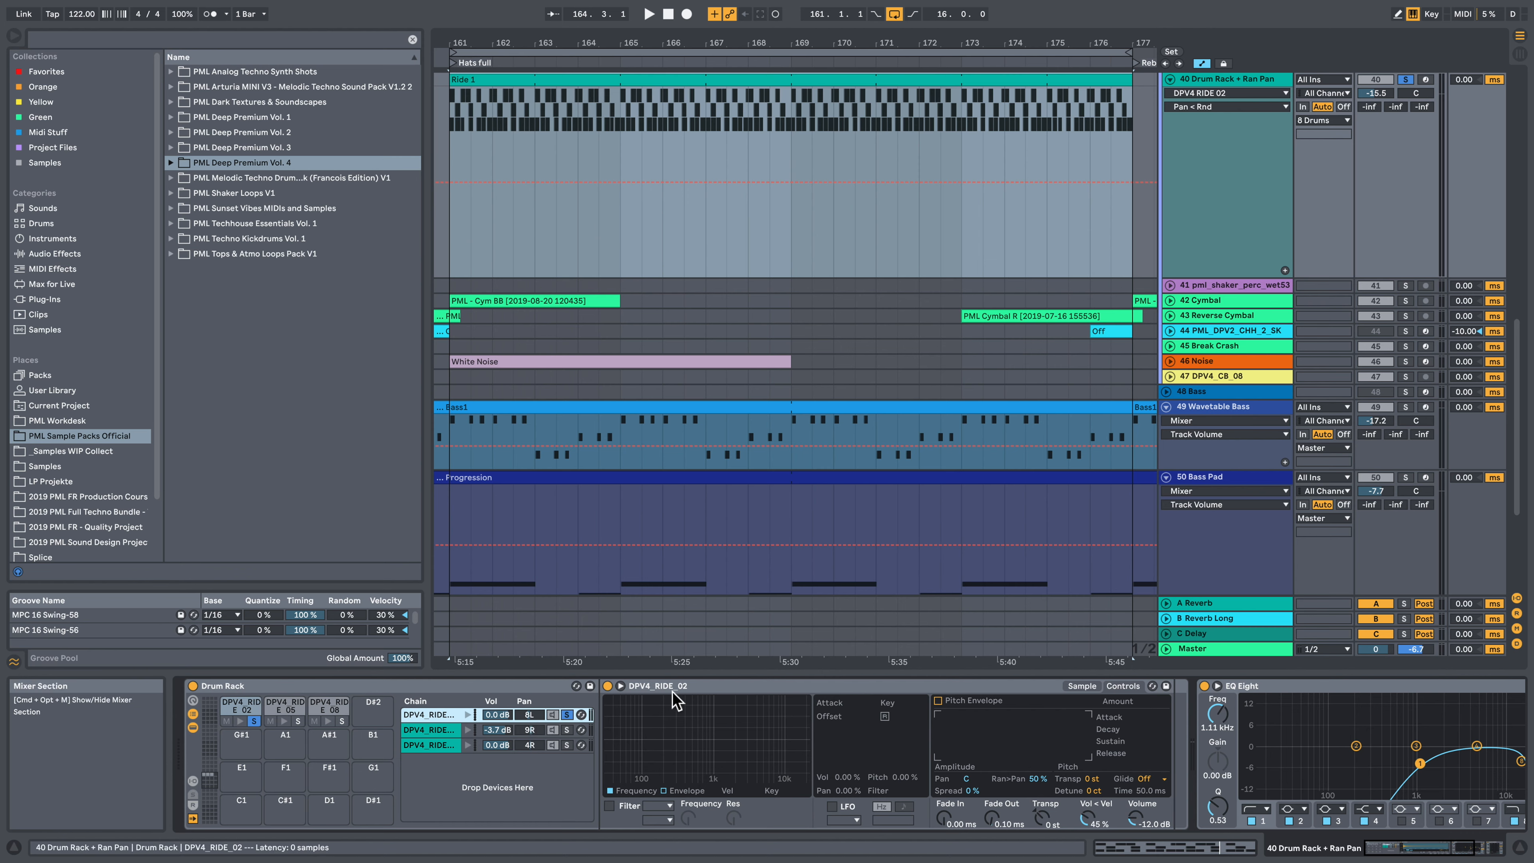
# Step: Set the Ran>Pan amount of DPV4_RIDE_02 to 0% and listen to the ride without random panning
pyautogui.click(1038, 779)
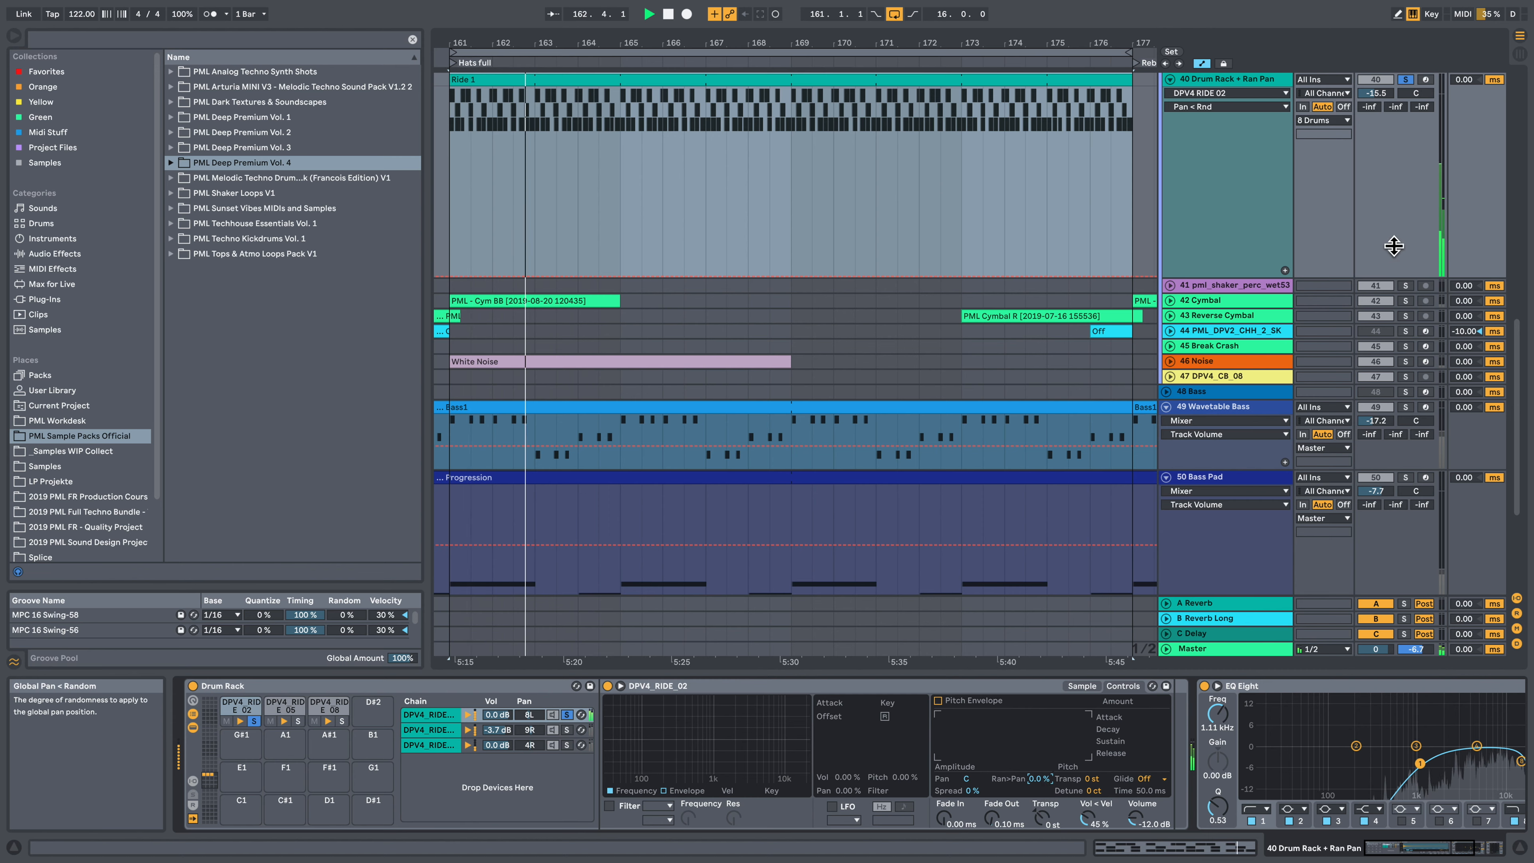
pyautogui.press('space')
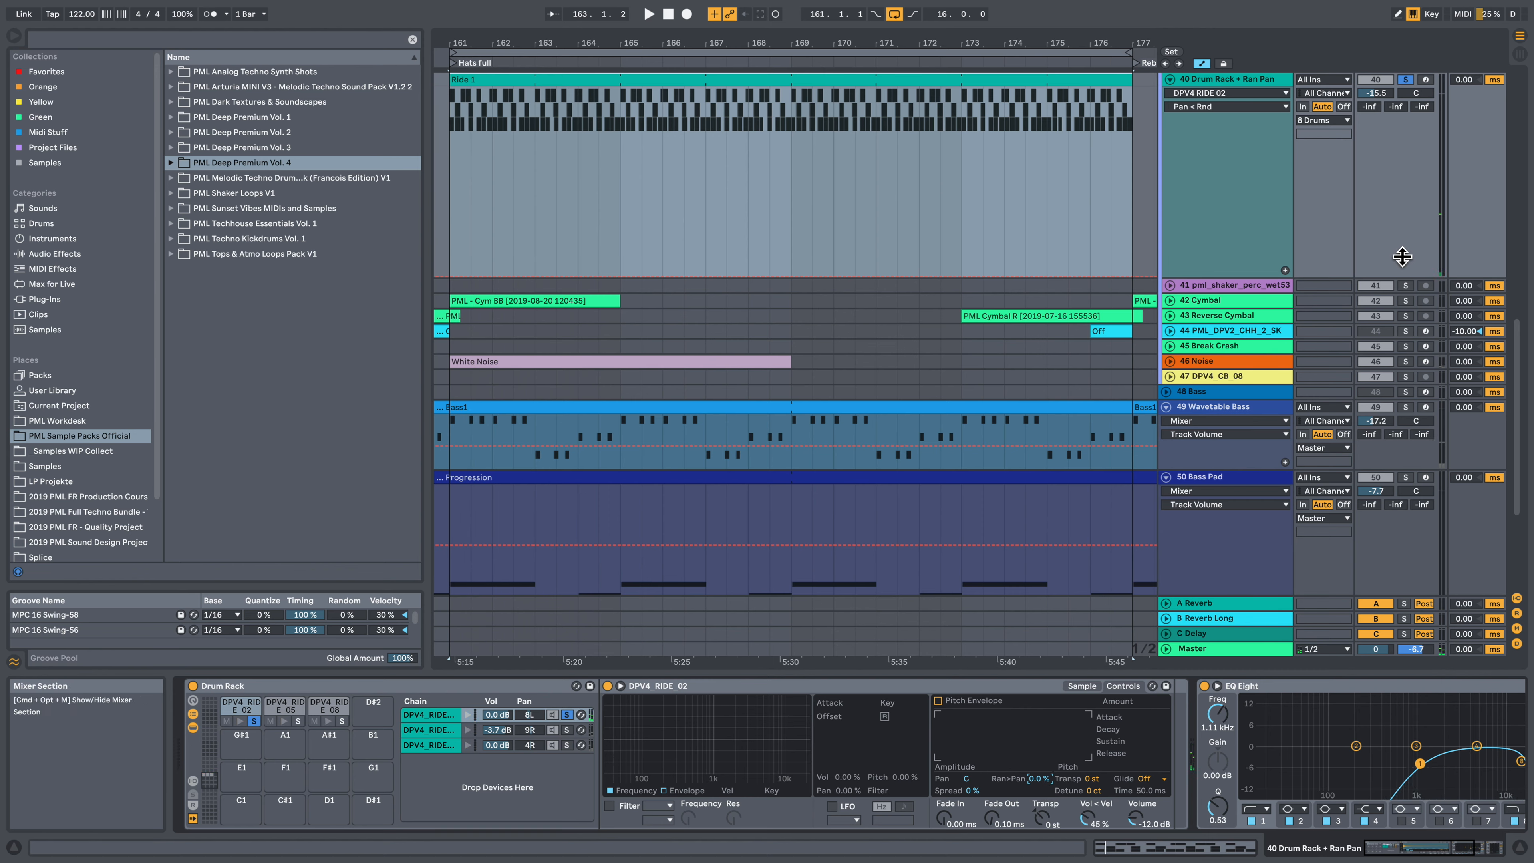
pyautogui.press('space')
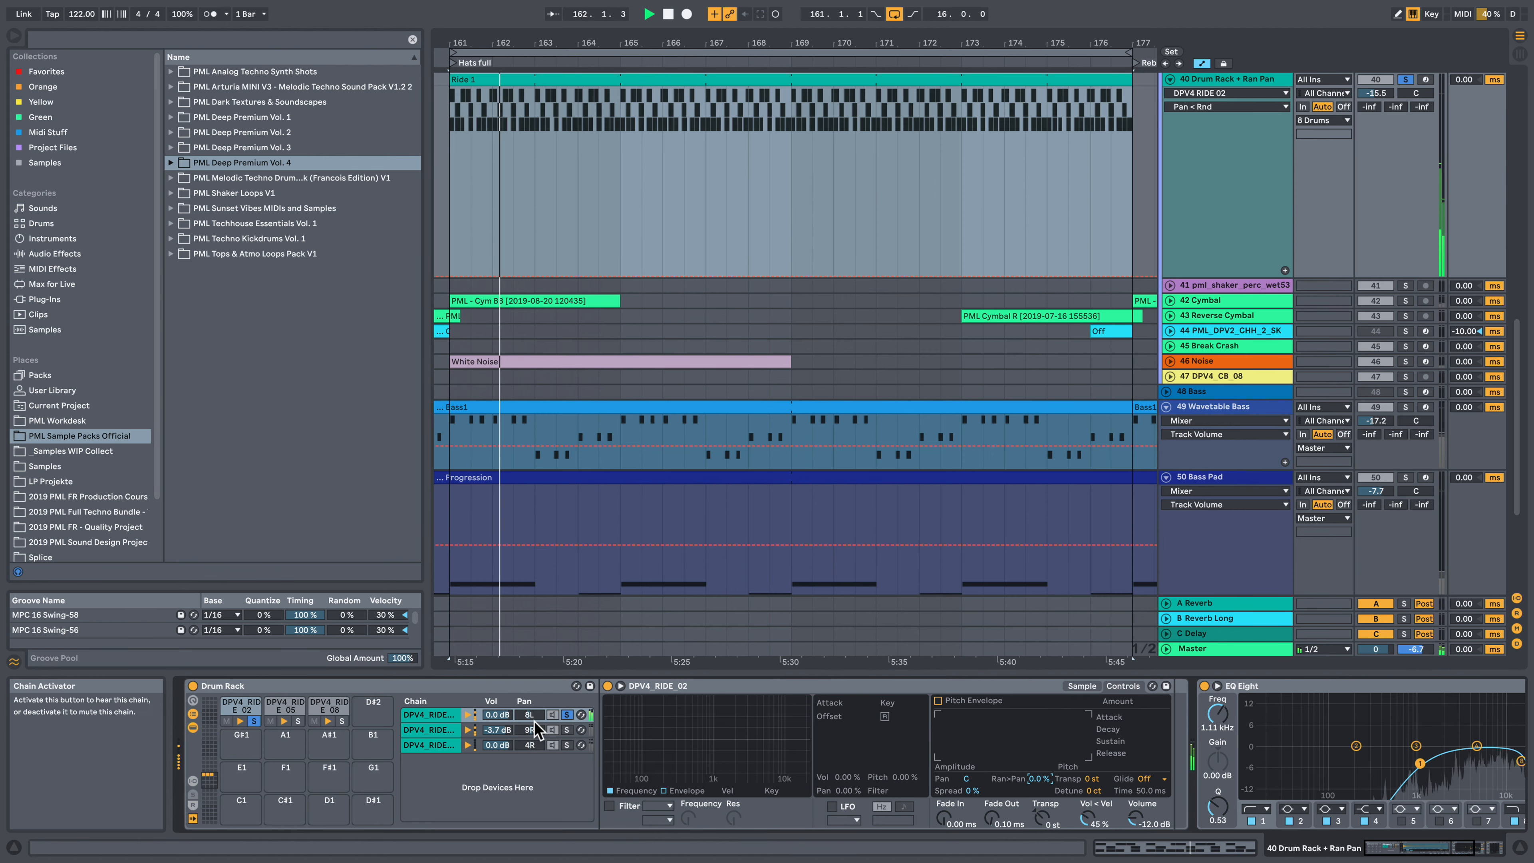
# Step: Try panning the DPV4_RIDE_02 chain to 16R during playback, undo the pan change and stop playback
pyautogui.moveTo(532, 717); pyautogui.dragTo(532, 702)
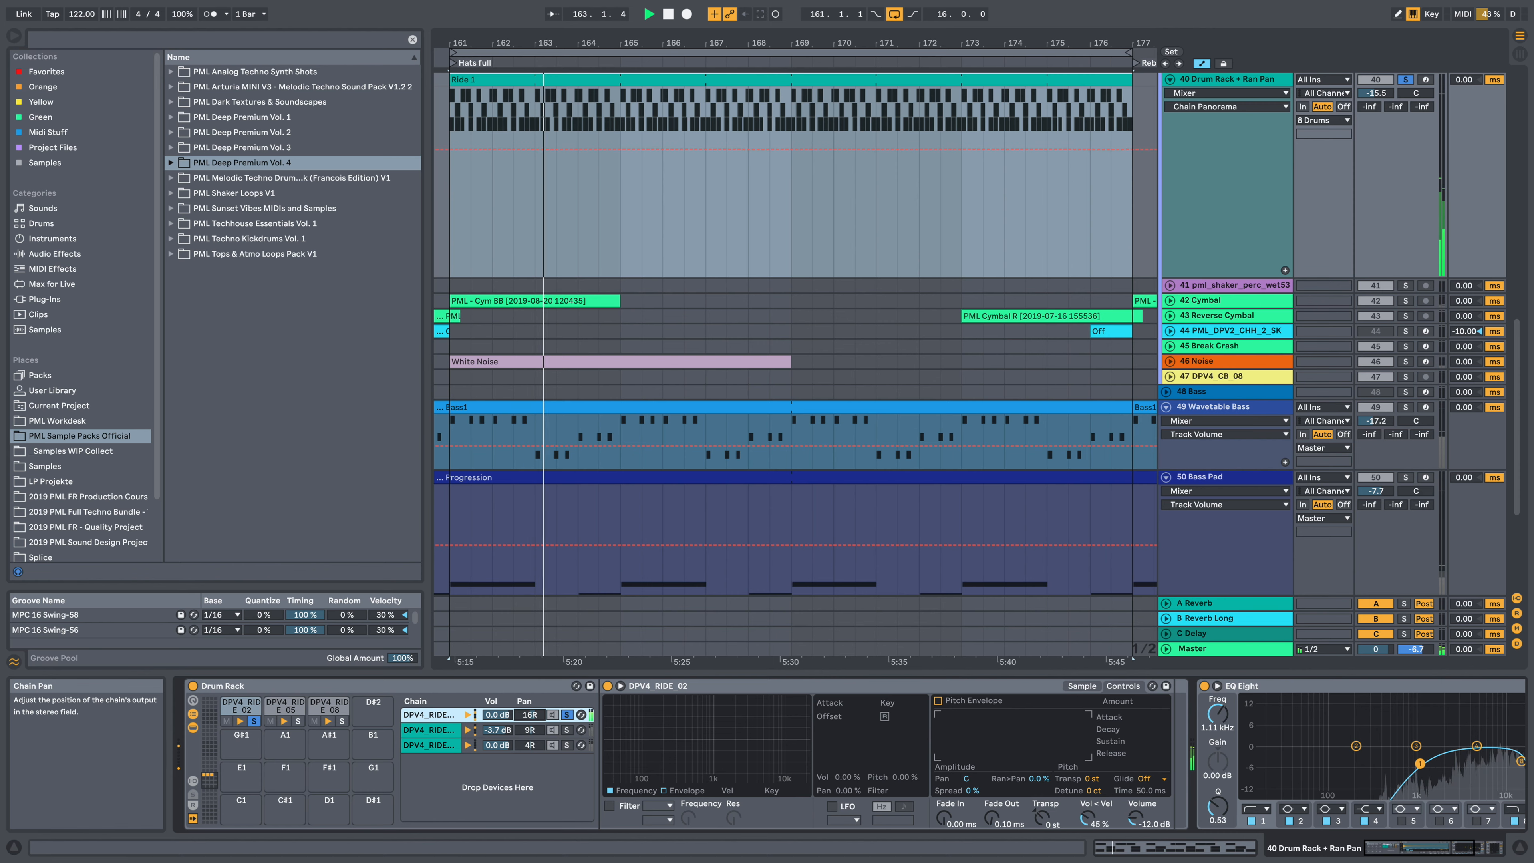
pyautogui.press('super+z')
pyautogui.press('space')
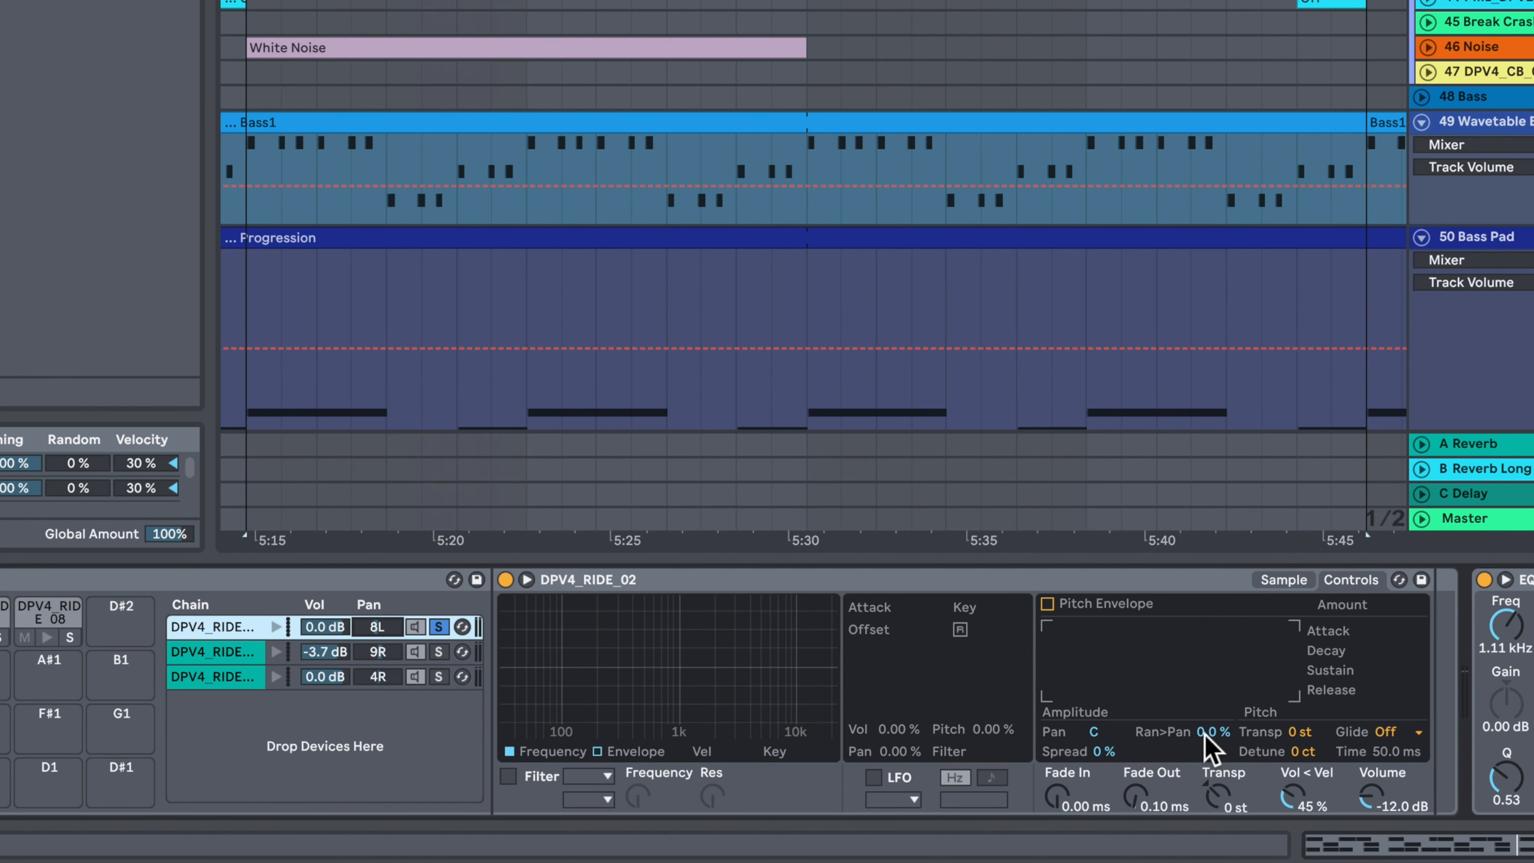
# Step: Try the Ran>Pan amount of DPV4_RIDE_02 at 100%, lower it to 50% and listen to the result
pyautogui.press('space')
pyautogui.moveTo(1216, 733); pyautogui.dragTo(1216, 546)
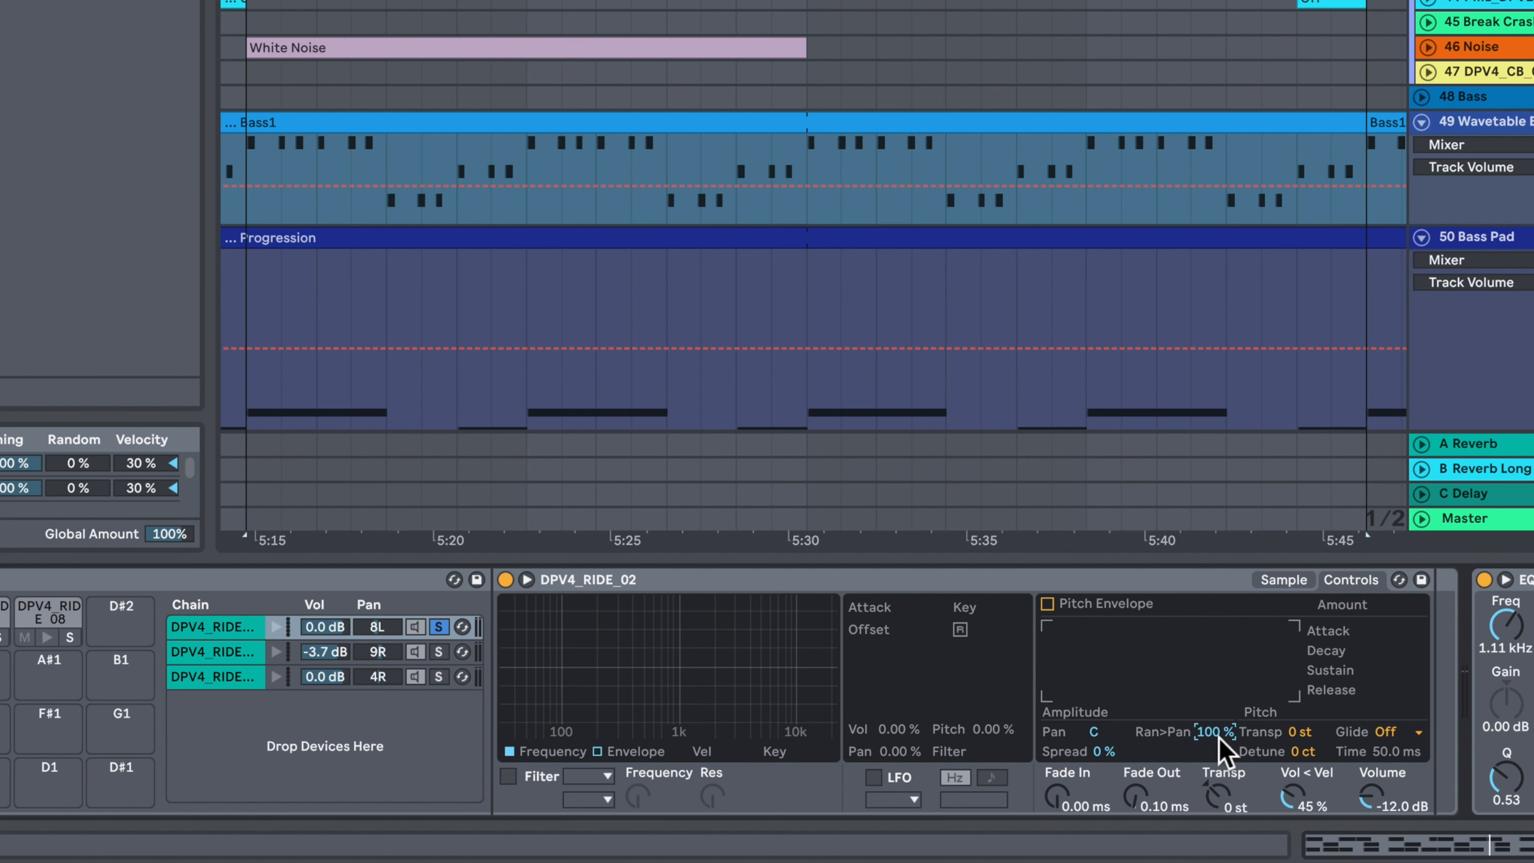
pyautogui.moveTo(1222, 742); pyautogui.dragTo(1222, 772)
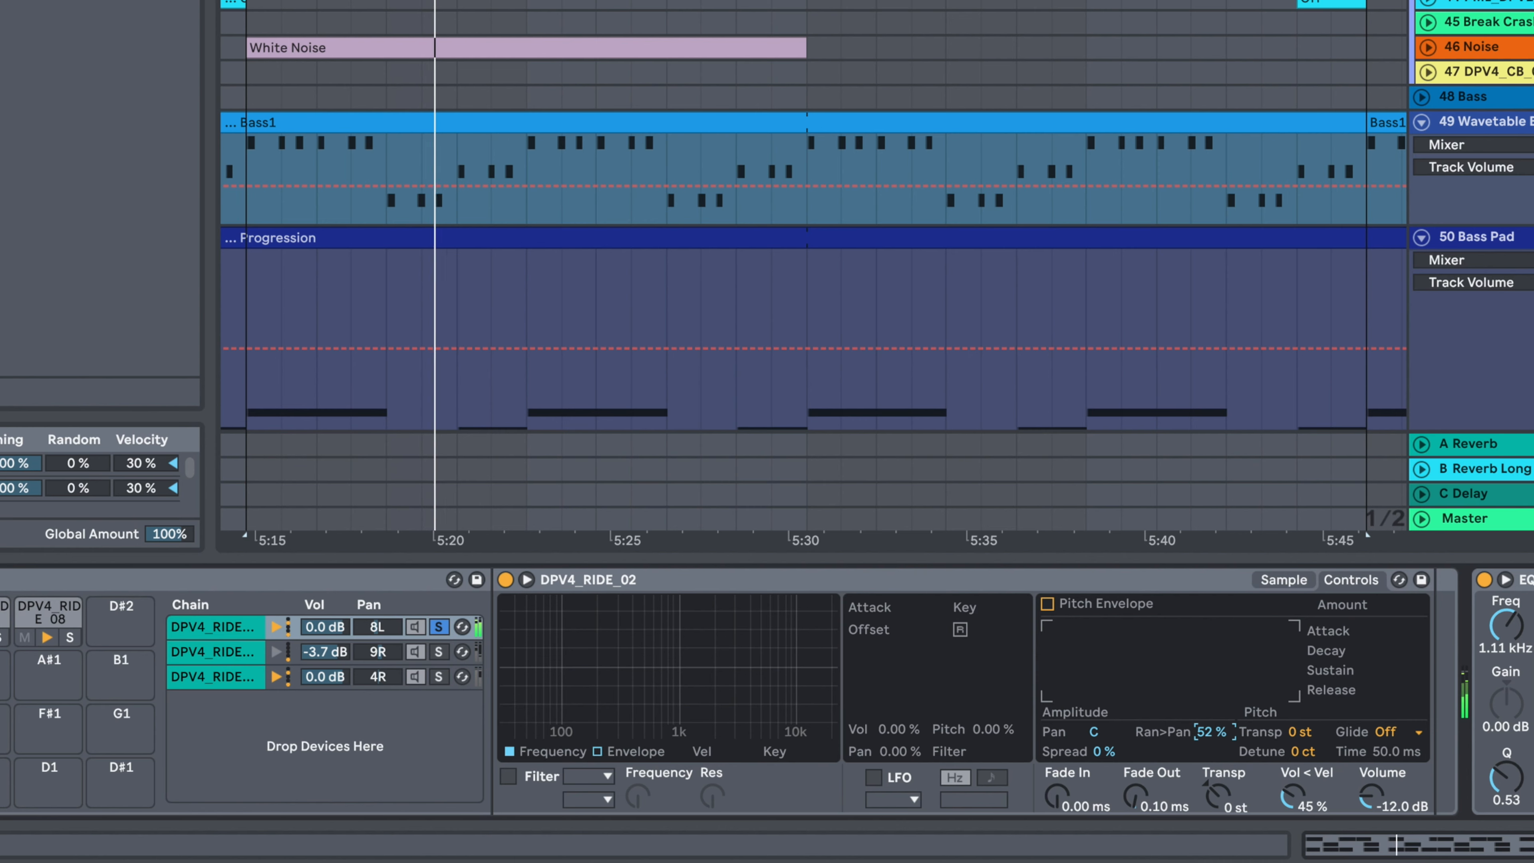
pyautogui.press('space')
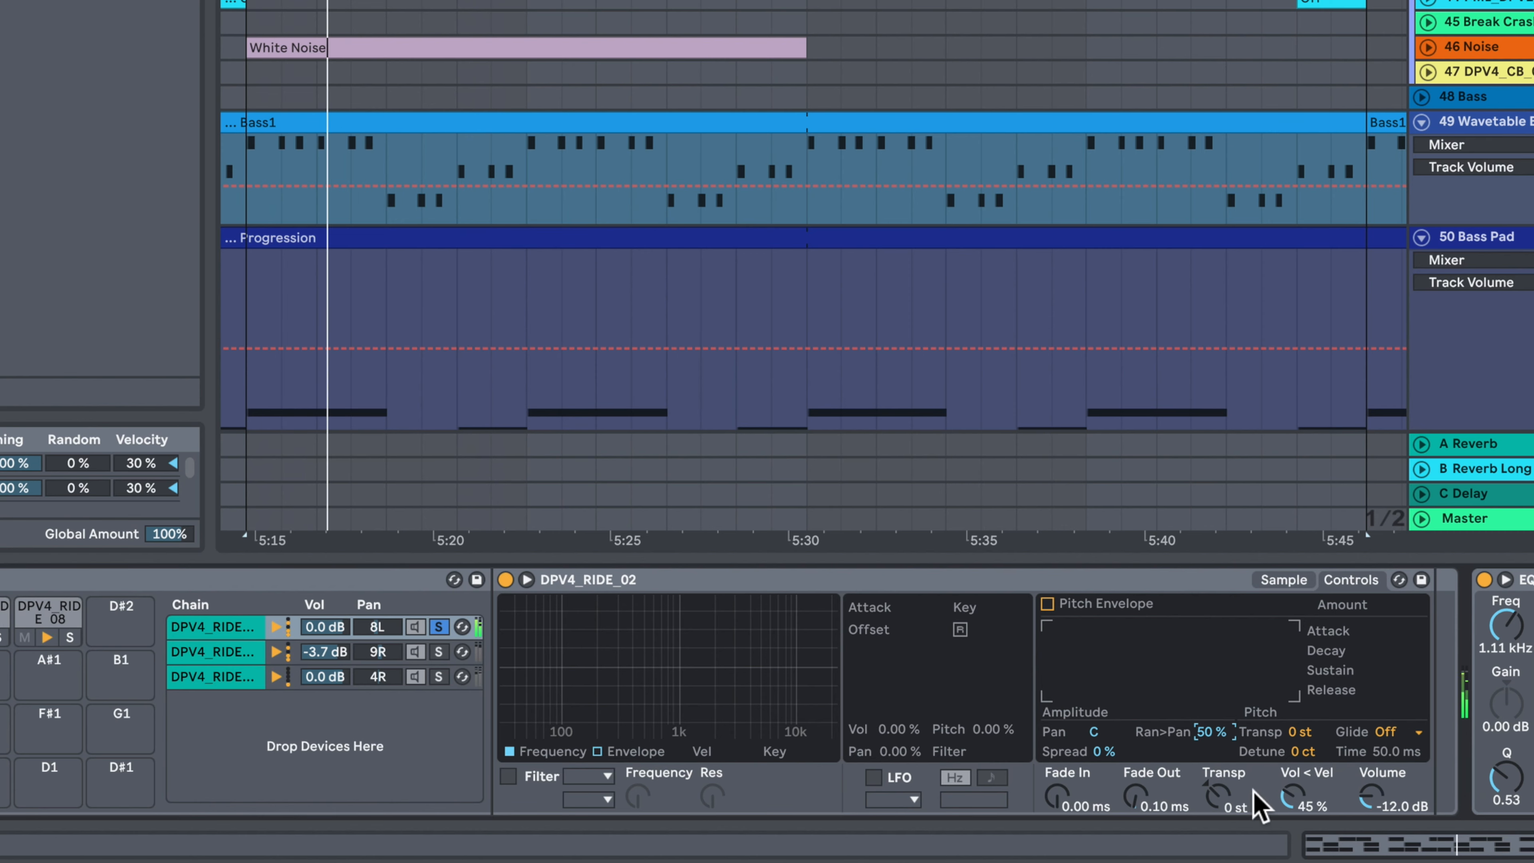
pyautogui.press('space')
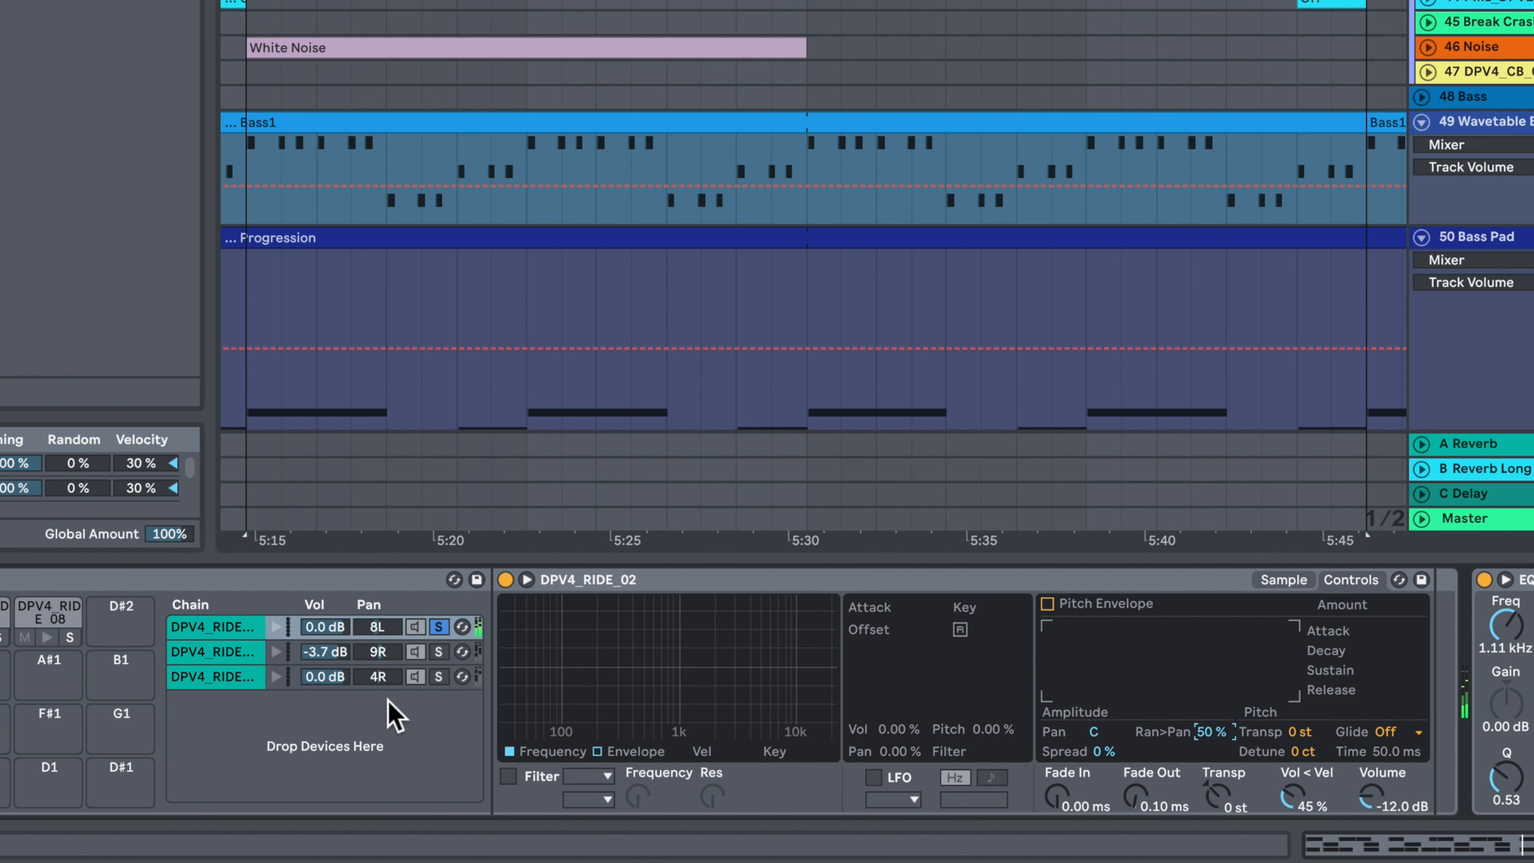
# Step: Select and solo the DPV4_RIDE_05 chain and play it to hear its random panning
pyautogui.click(218, 654)
pyautogui.press('space')
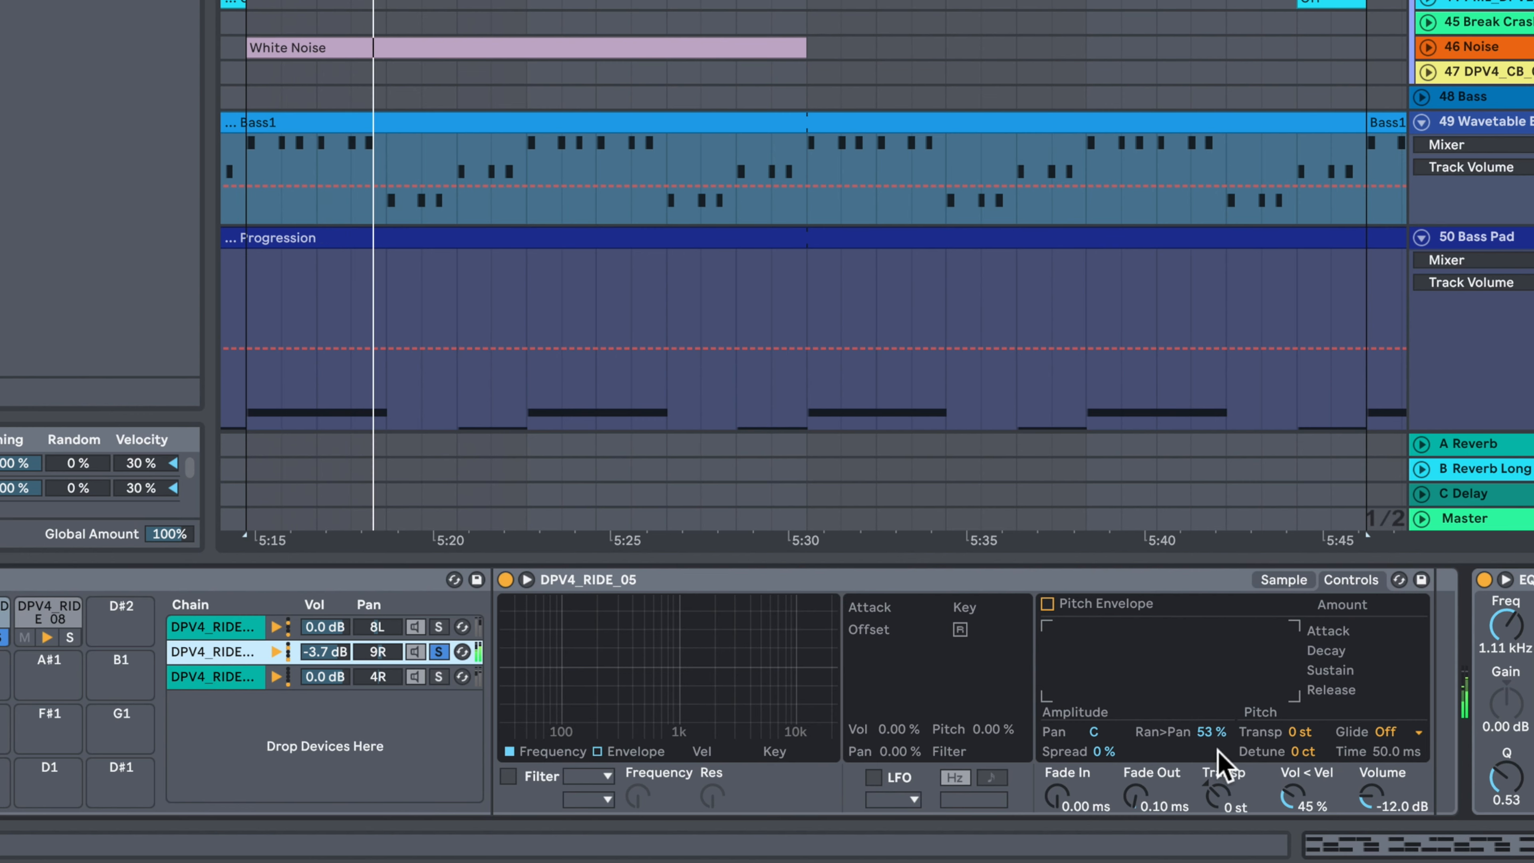
# Step: Solo the DPV4_RIDE_08 chain and play it on its own to hear its random panning
pyautogui.press('space')
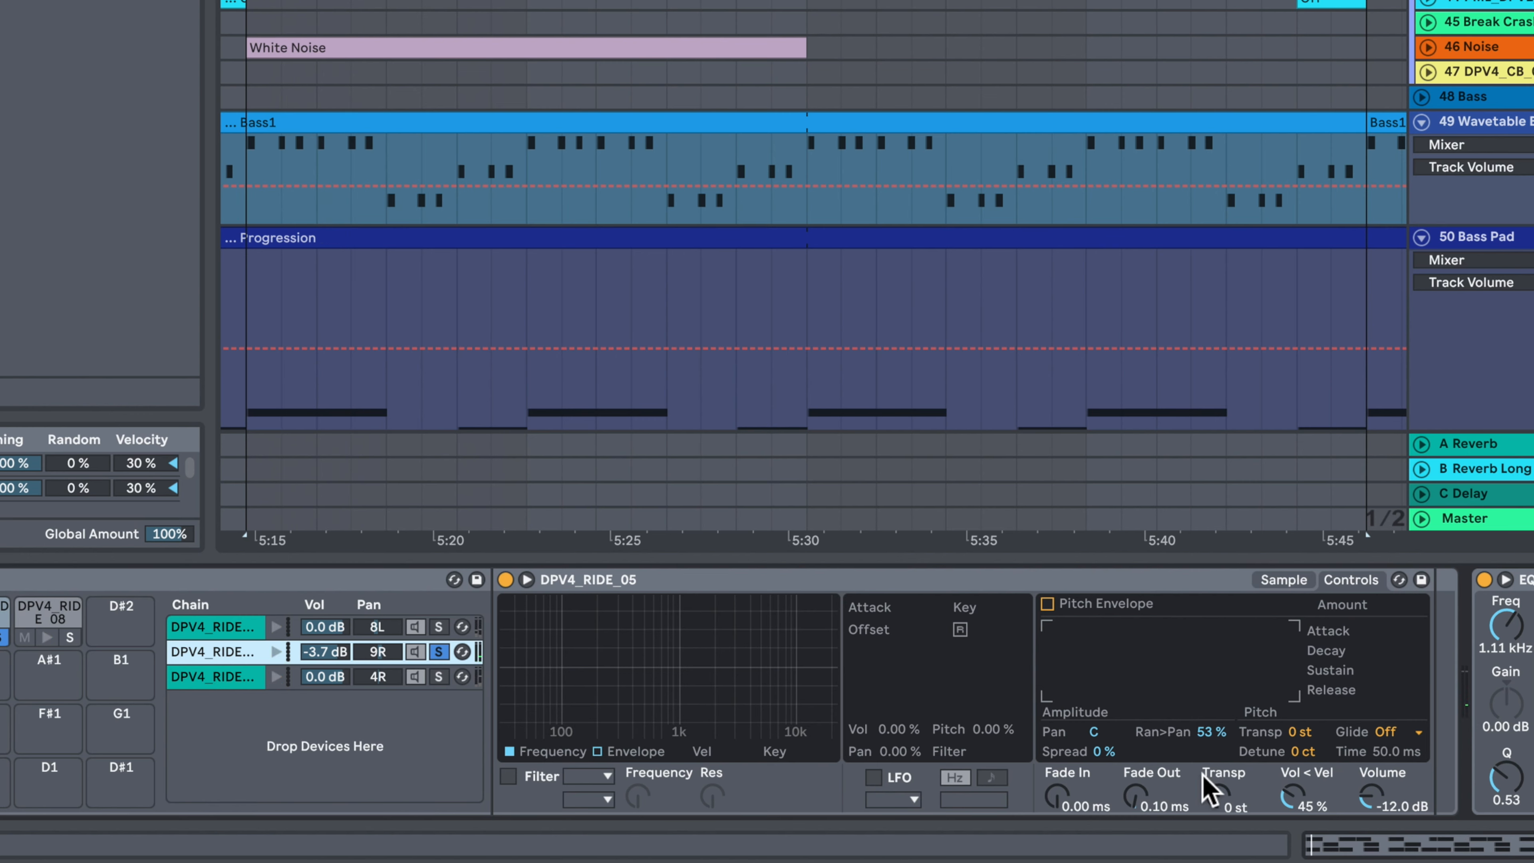
pyautogui.click(439, 677)
pyautogui.press('space')
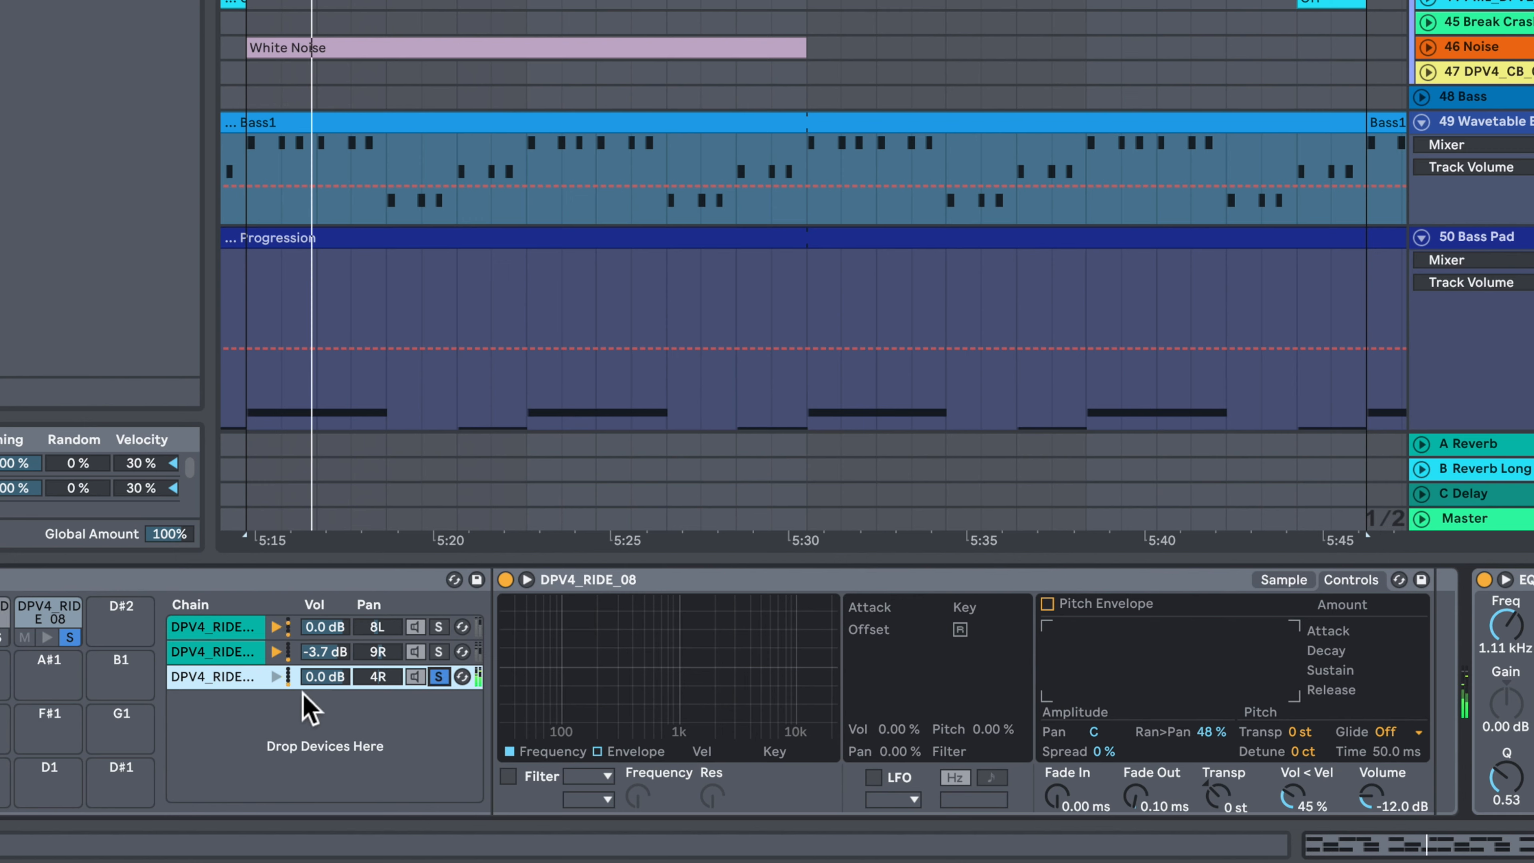
pyautogui.press('space')
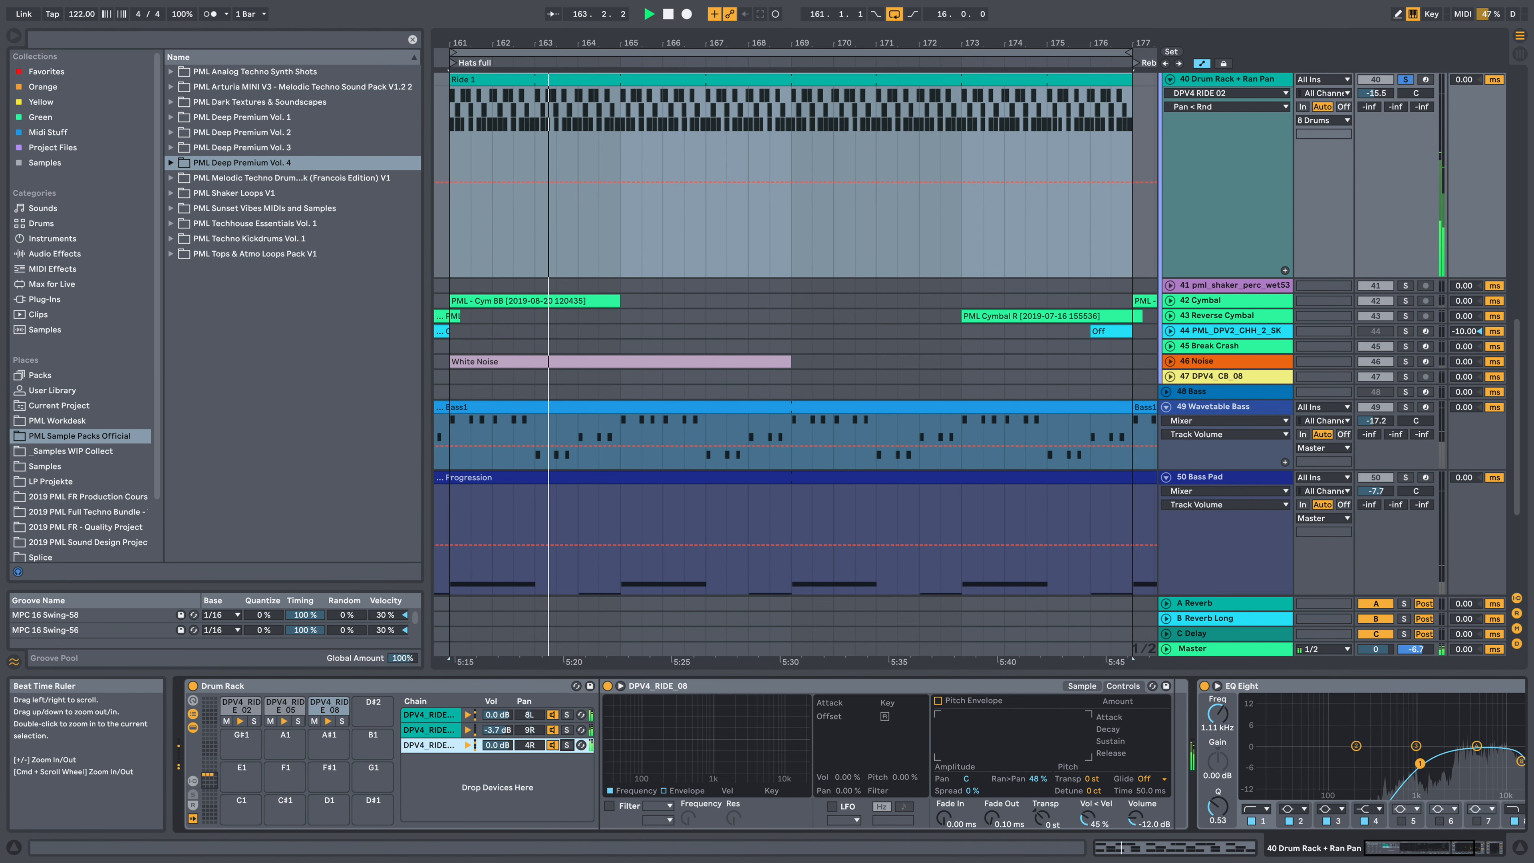
# Step: Stop playback, unsolo the Drum Rack + Ran Pan track and play the ride together with the full mix
pyautogui.moveTo(744, 43); pyautogui.dragTo(744, 34)
pyautogui.press('space')
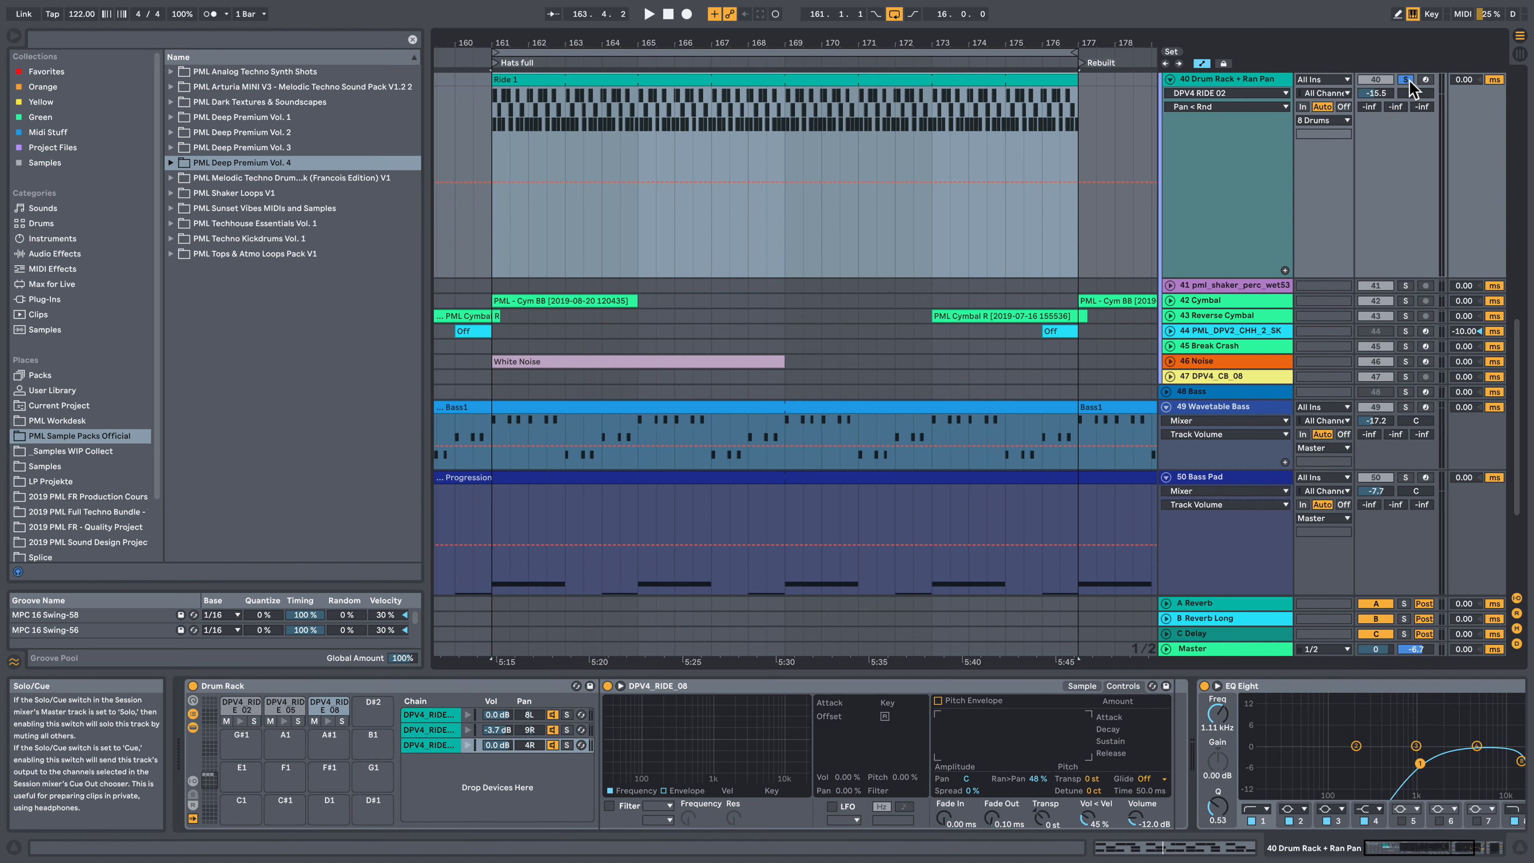
pyautogui.click(1408, 81)
pyautogui.press('space')
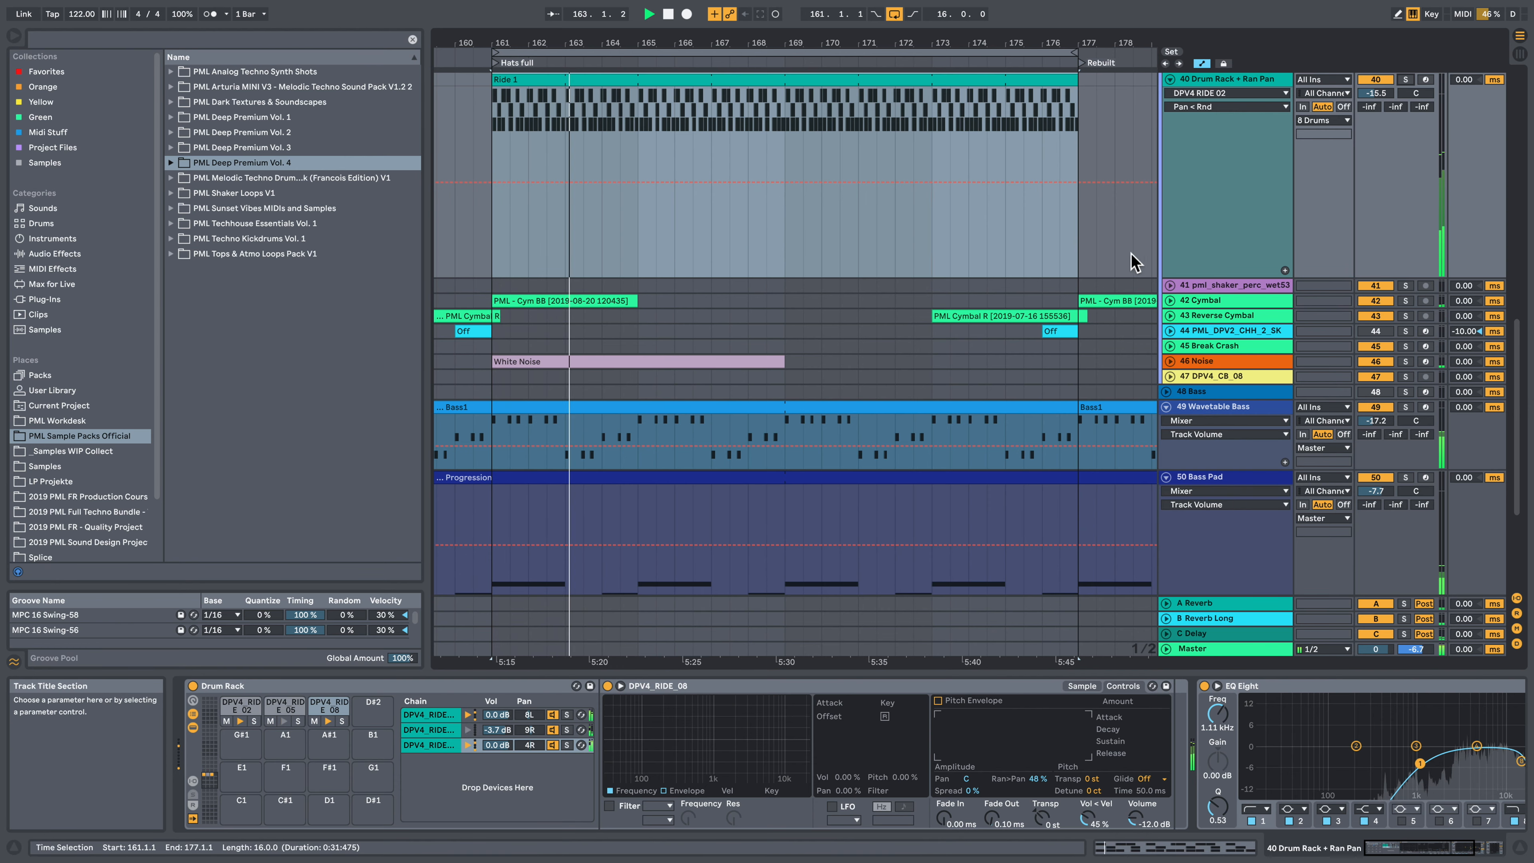
# Step: Replay the Hats full section from bar 161 with the other percussion tracks in view to judge the ride's effect in context
pyautogui.scroll(3, 1121, 254)
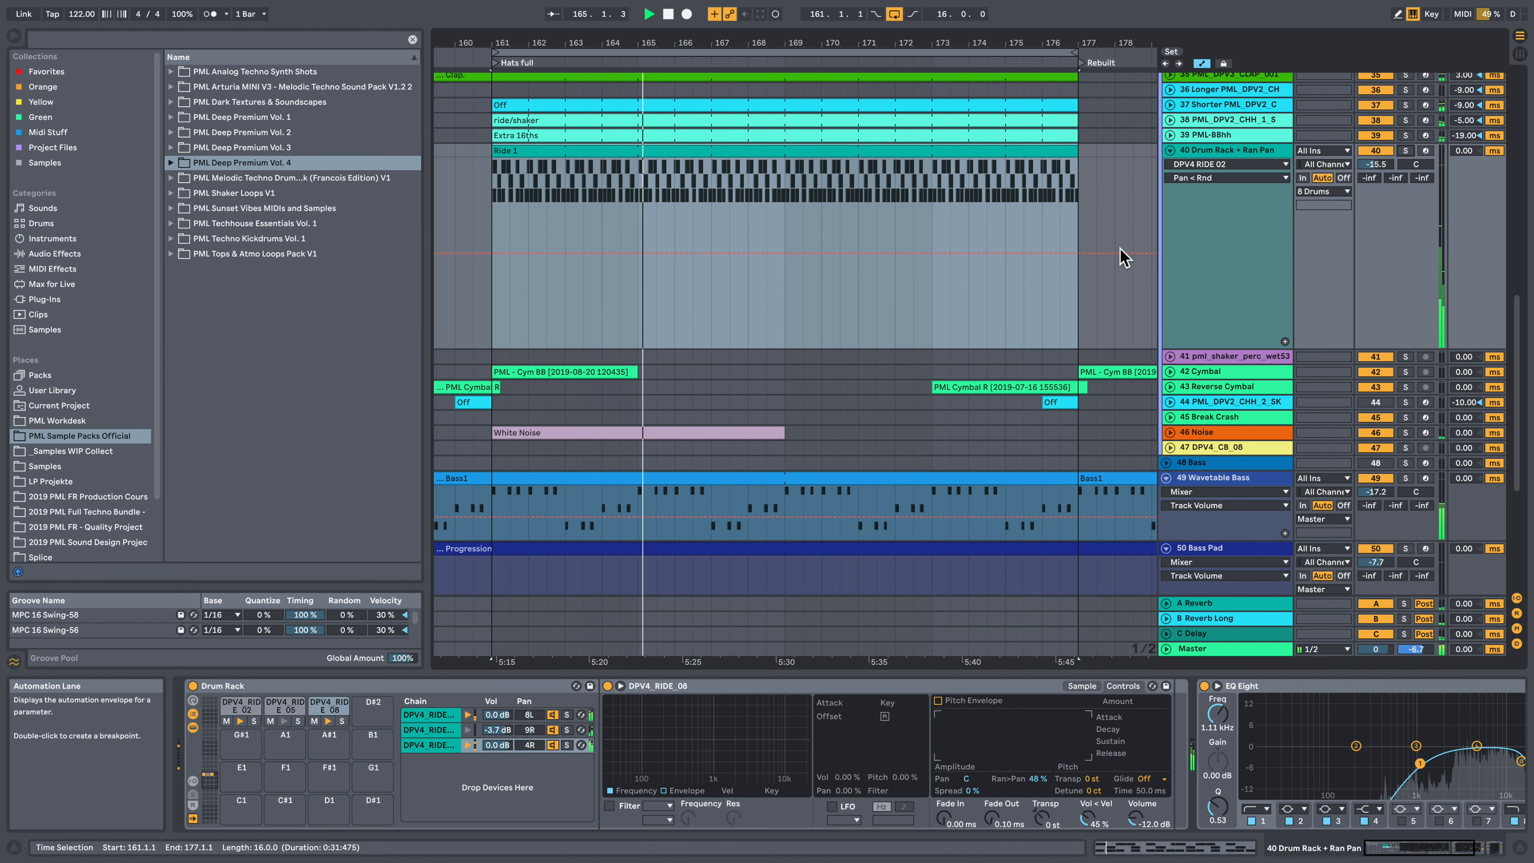
pyautogui.scroll(2, 1121, 257)
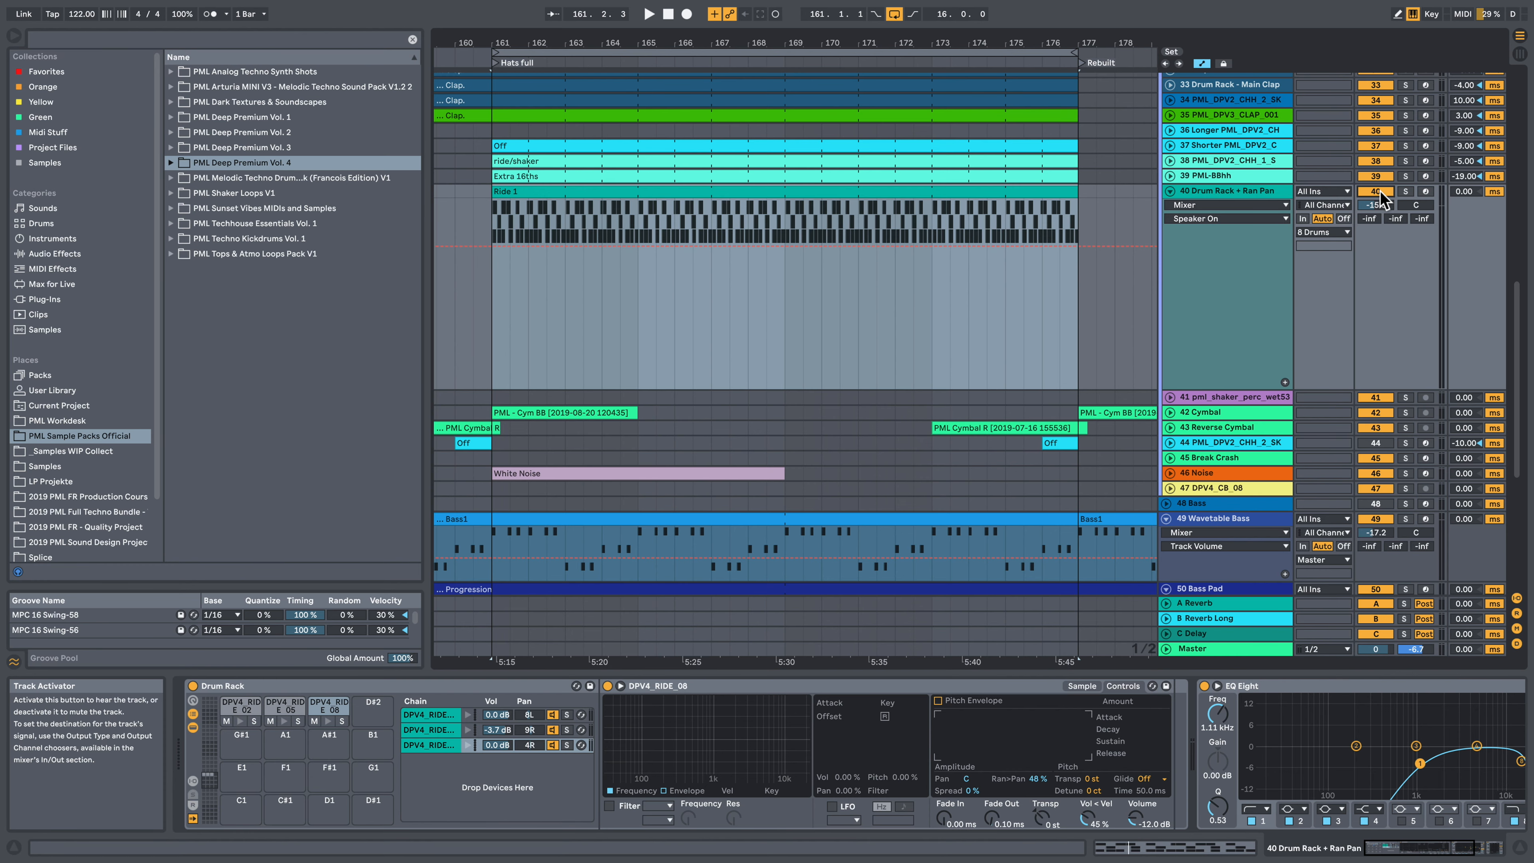
pyautogui.press('space')
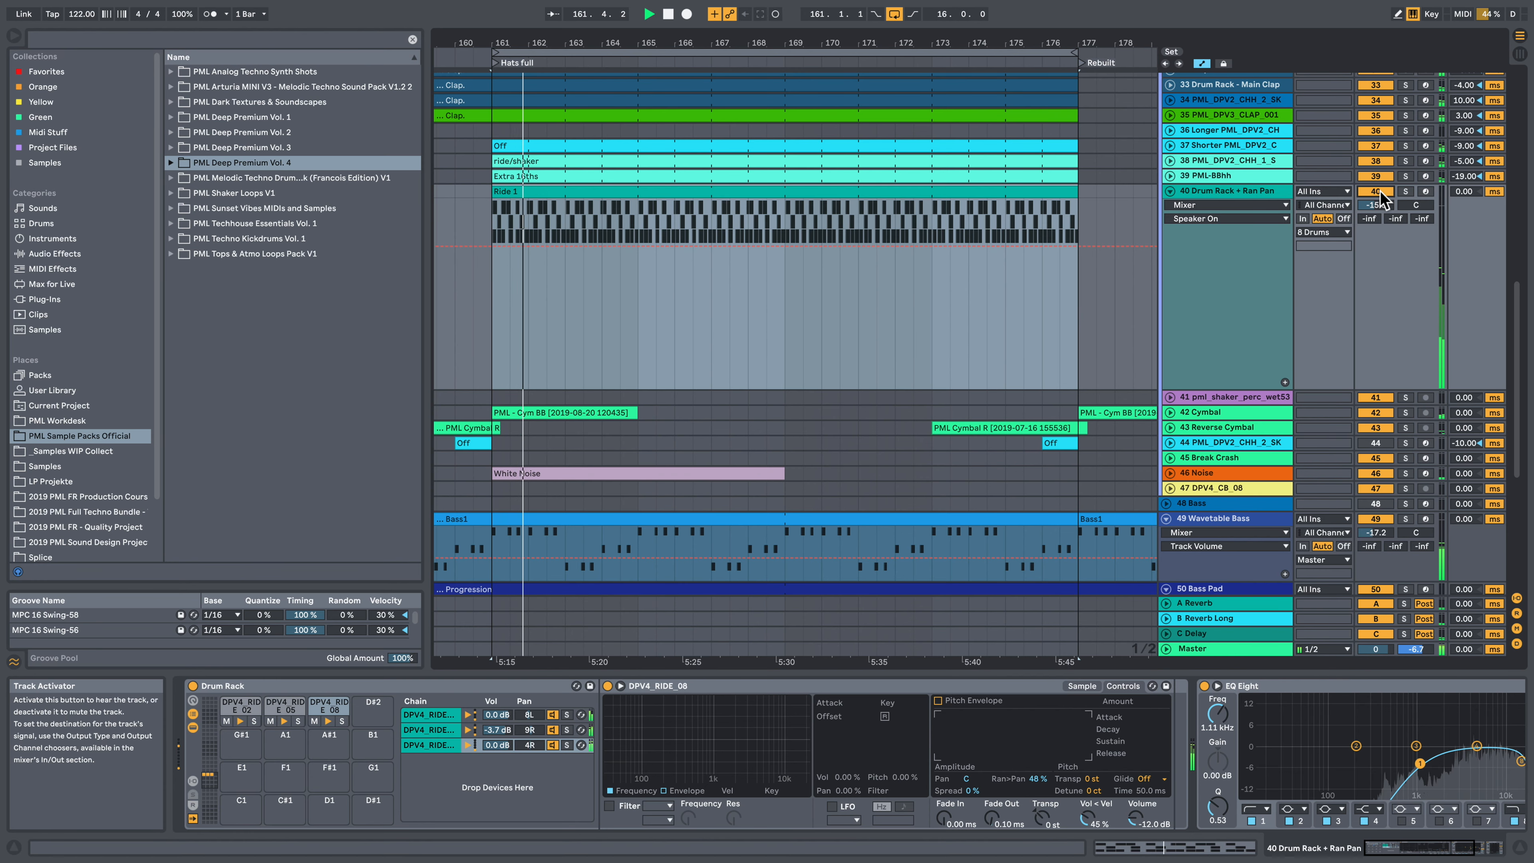